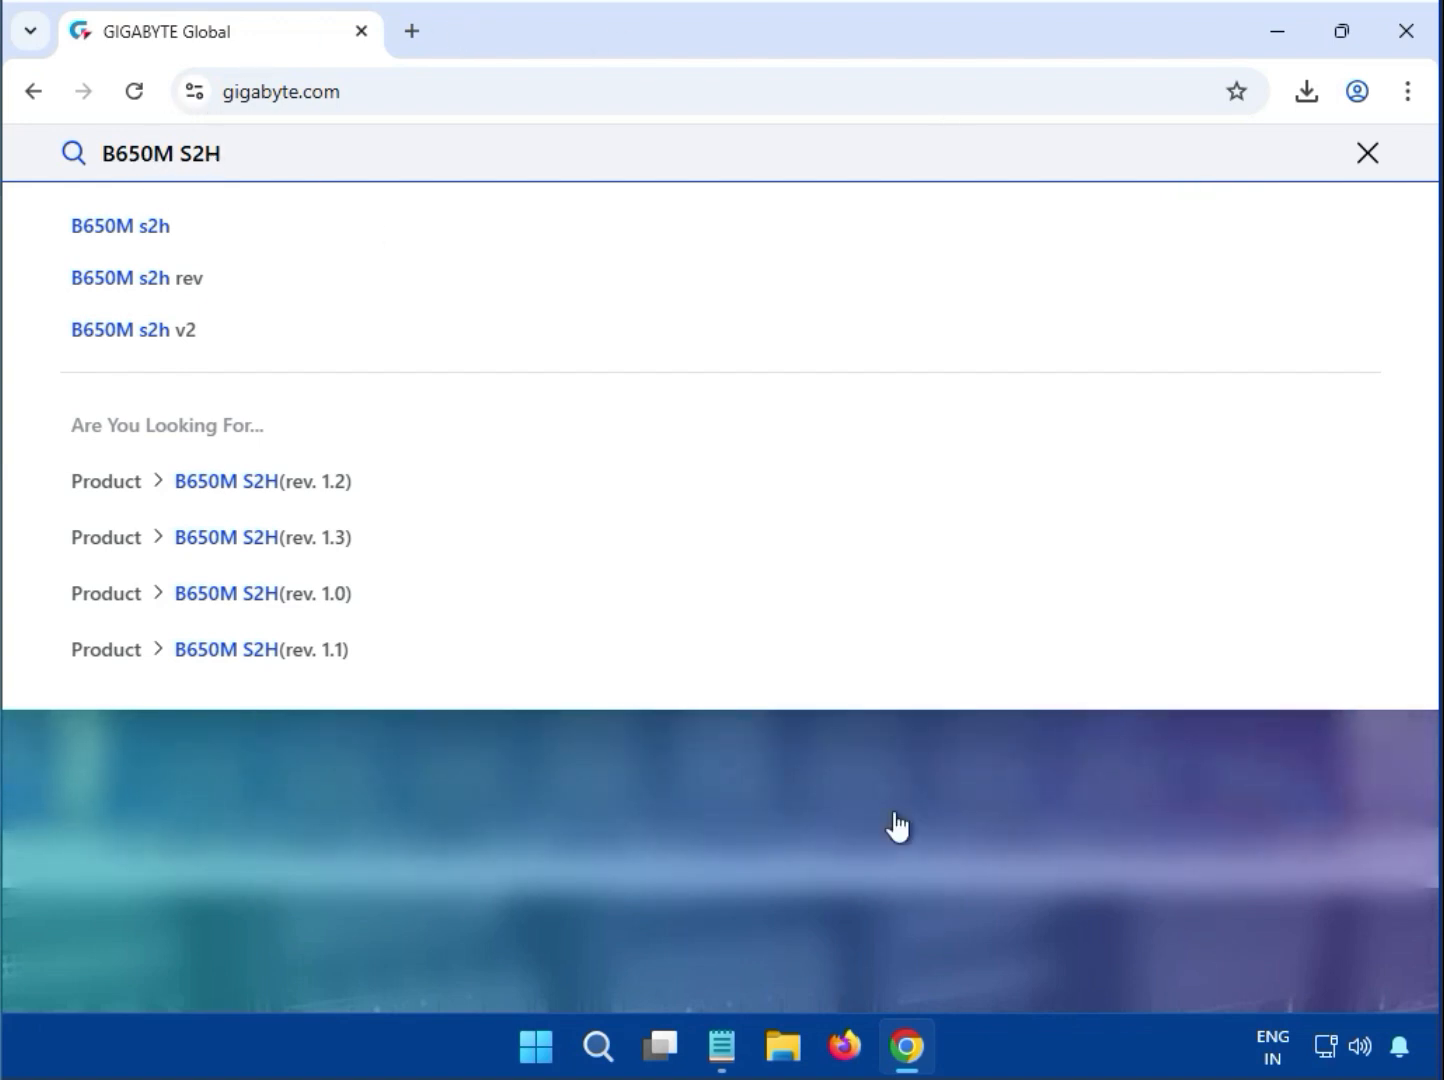
# Search the GIGABYTE site for B650M S2H, limit the results to products, and open the B650M S2H (rev. 1.3) page
pyautogui.press('Return')
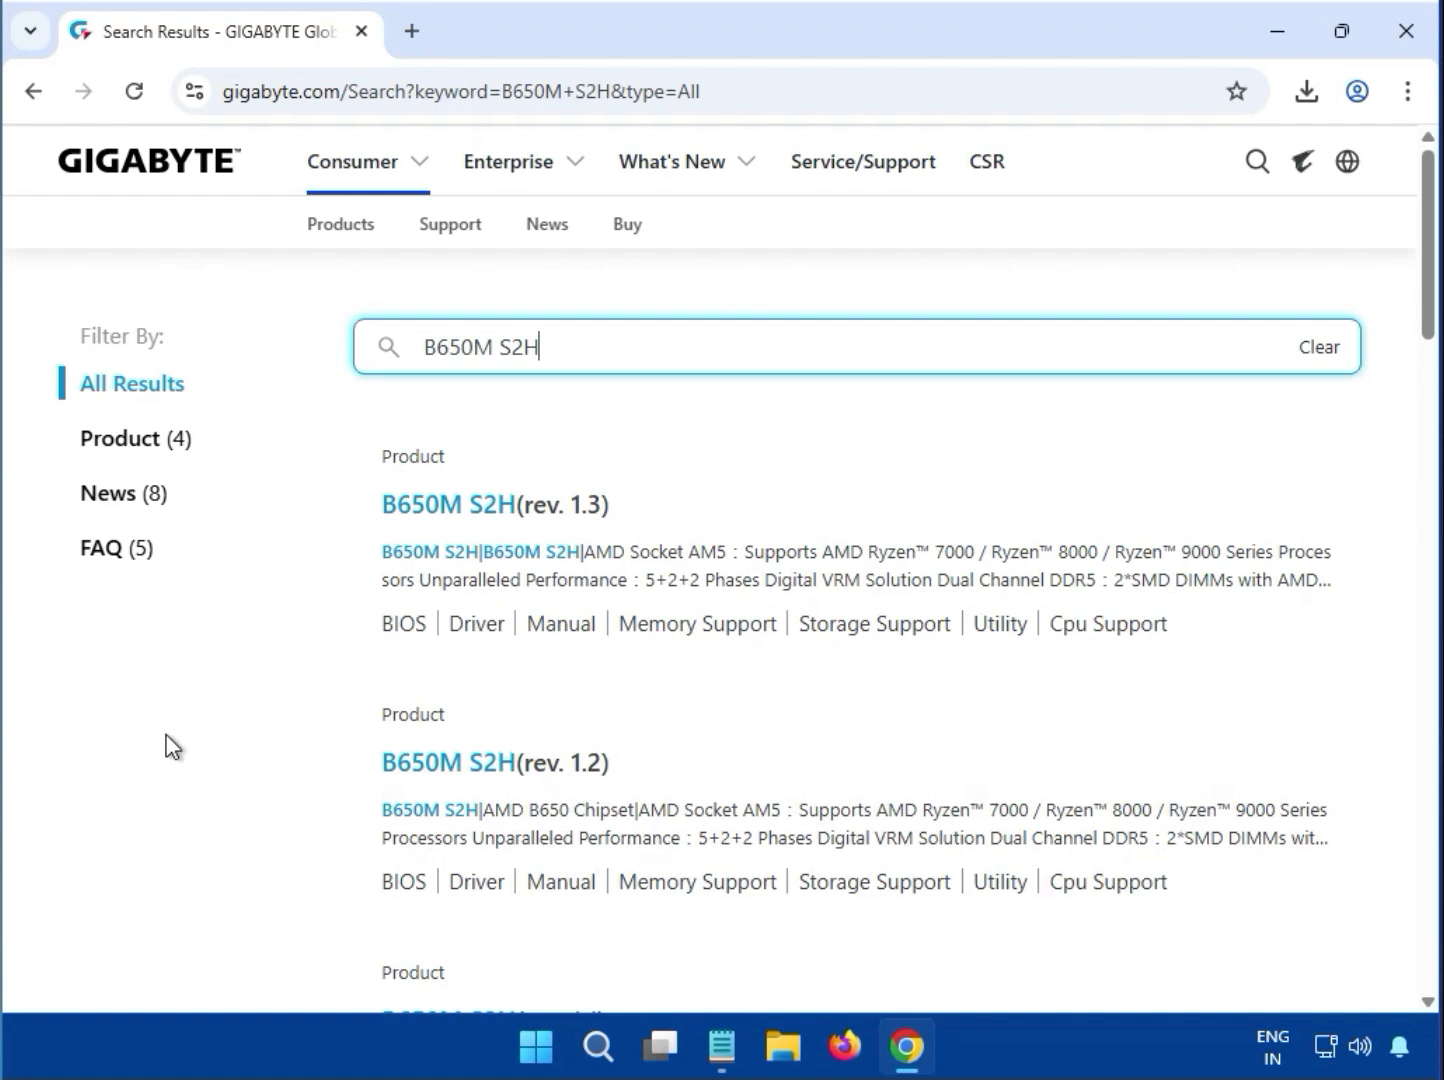
pyautogui.click(99, 440)
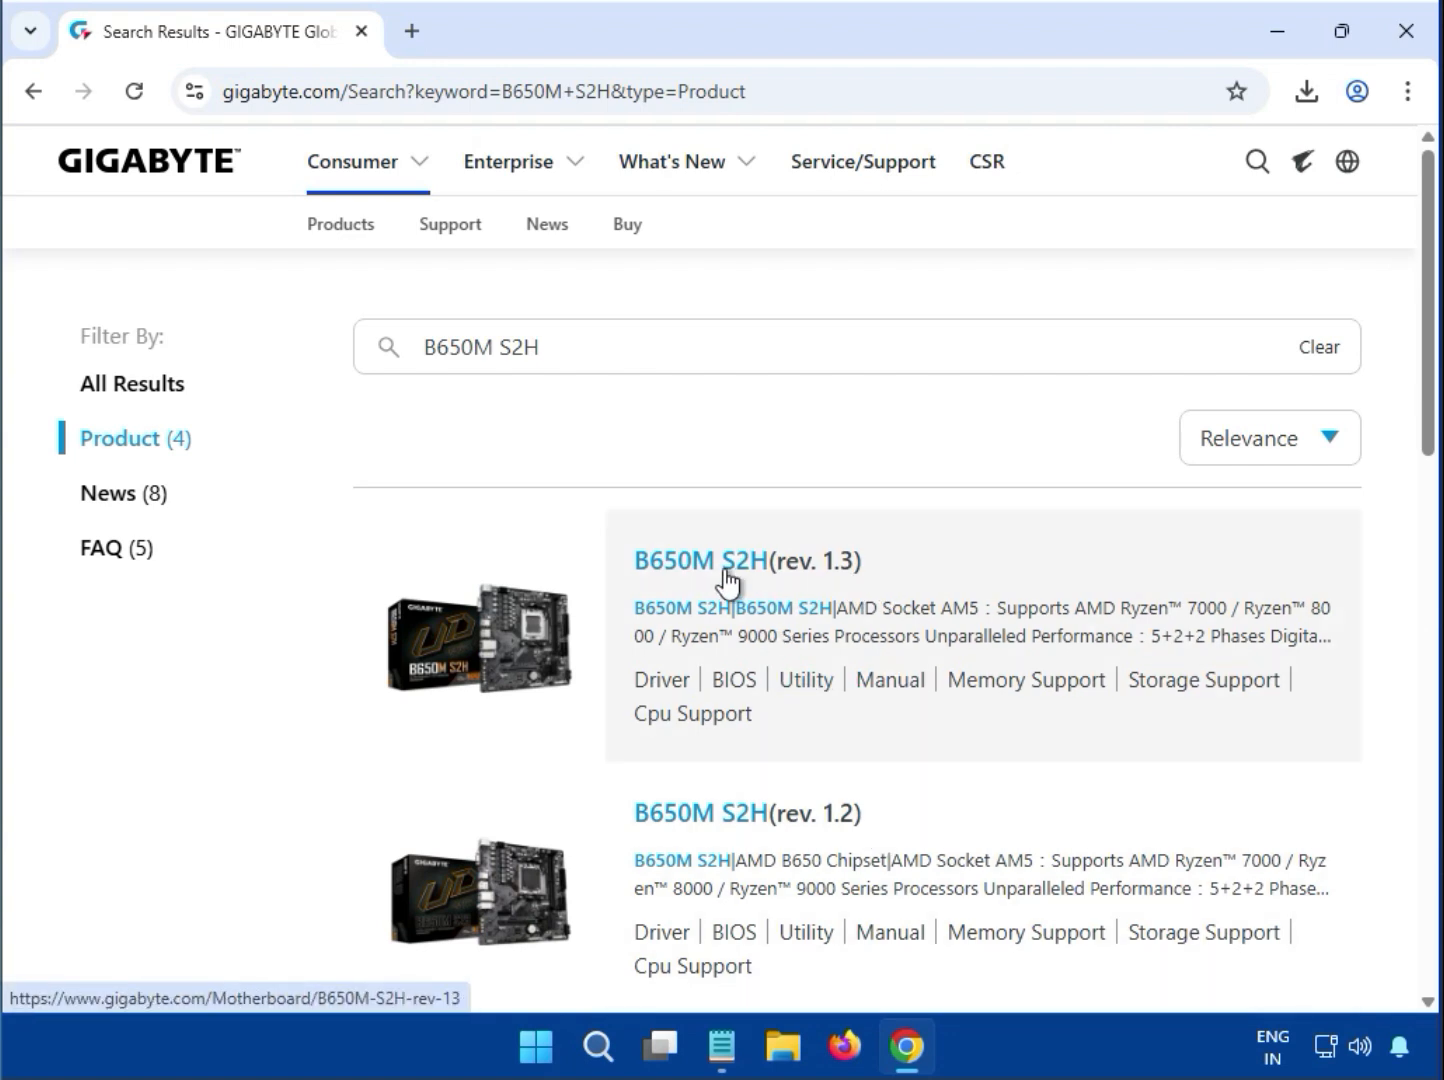
pyautogui.click(722, 566)
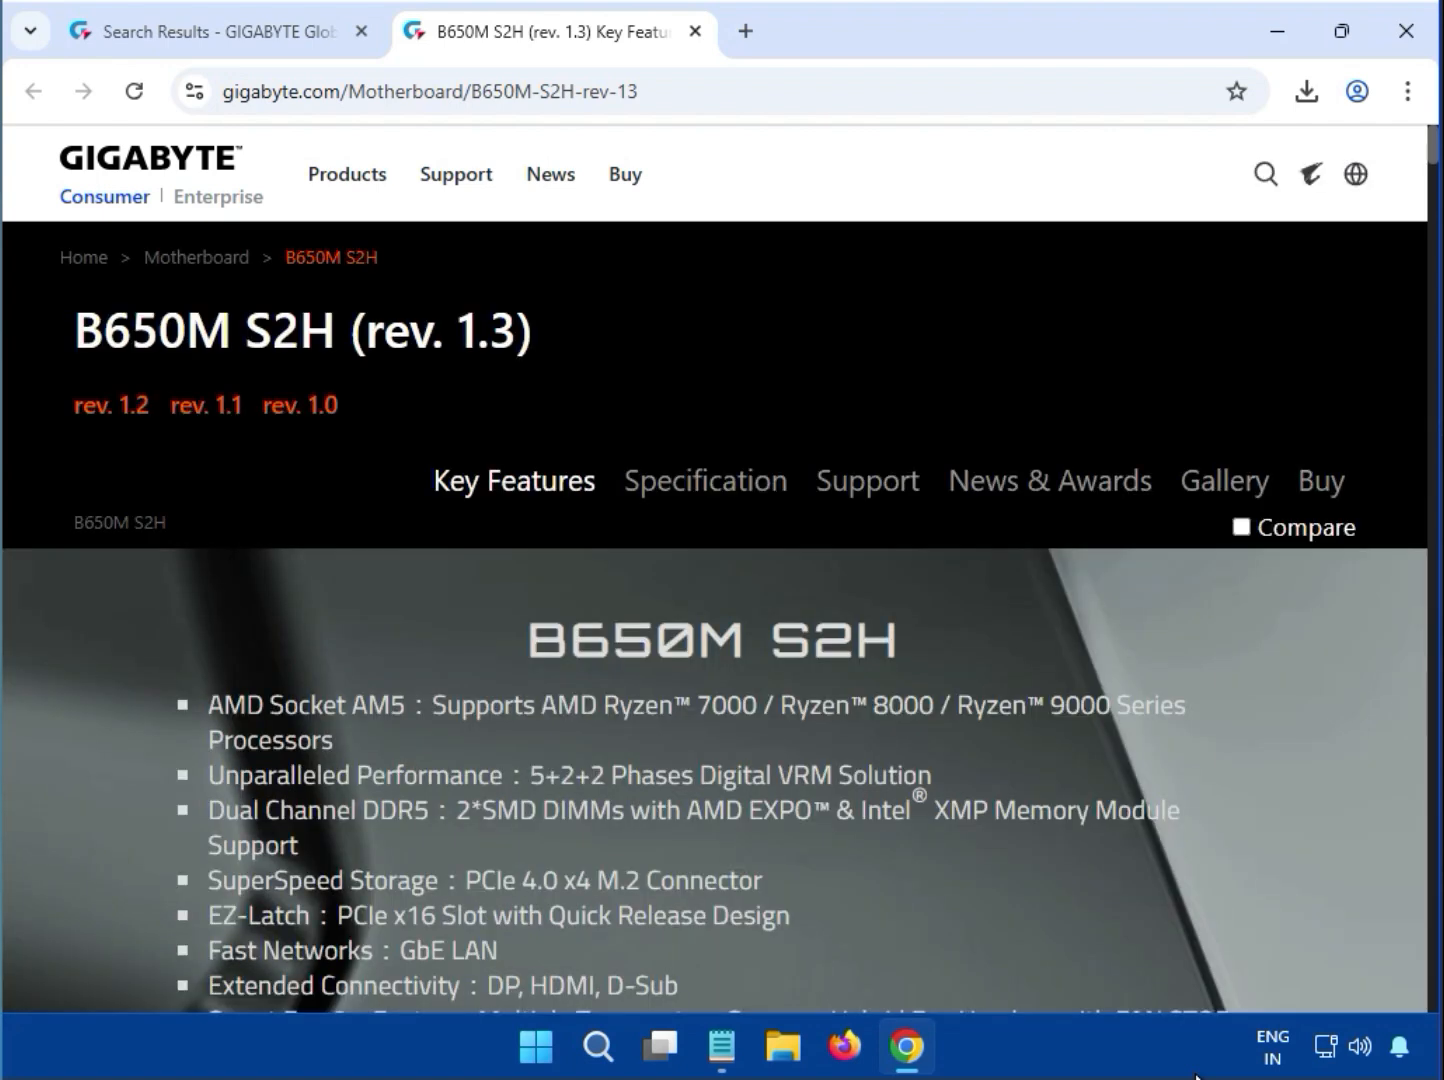
# Open the motherboard's support downloads and set the driver operating system to Windows 11 64bit
pyautogui.click(886, 490)
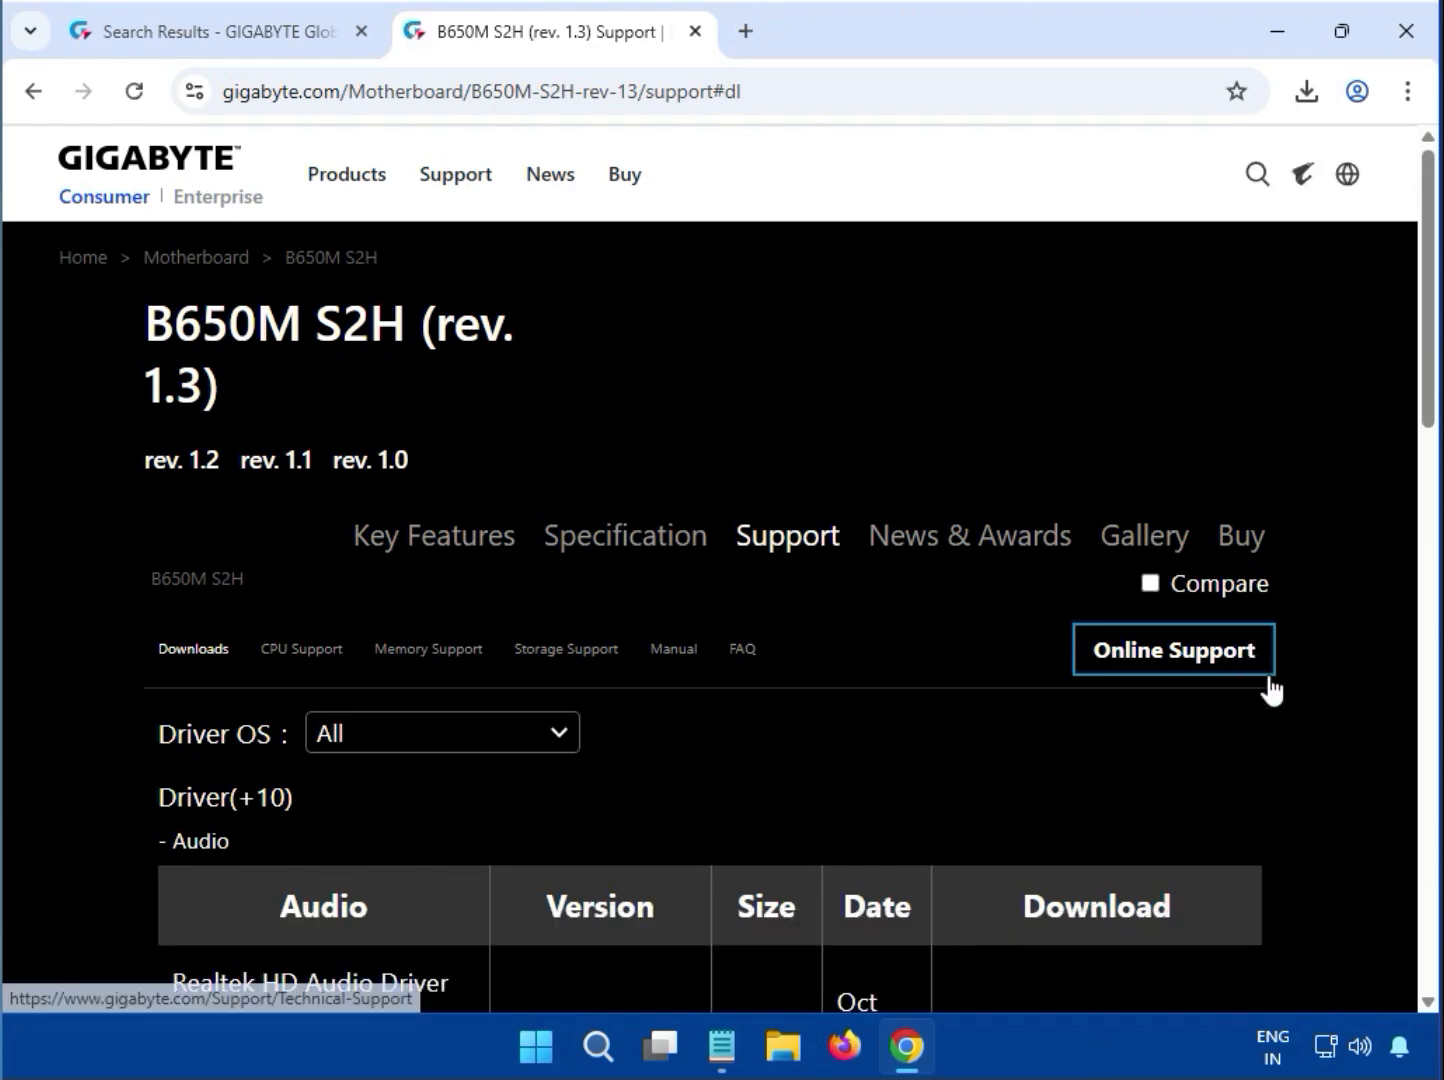
pyautogui.scroll(-5, 1296, 741)
pyautogui.scroll(5, 1298, 740)
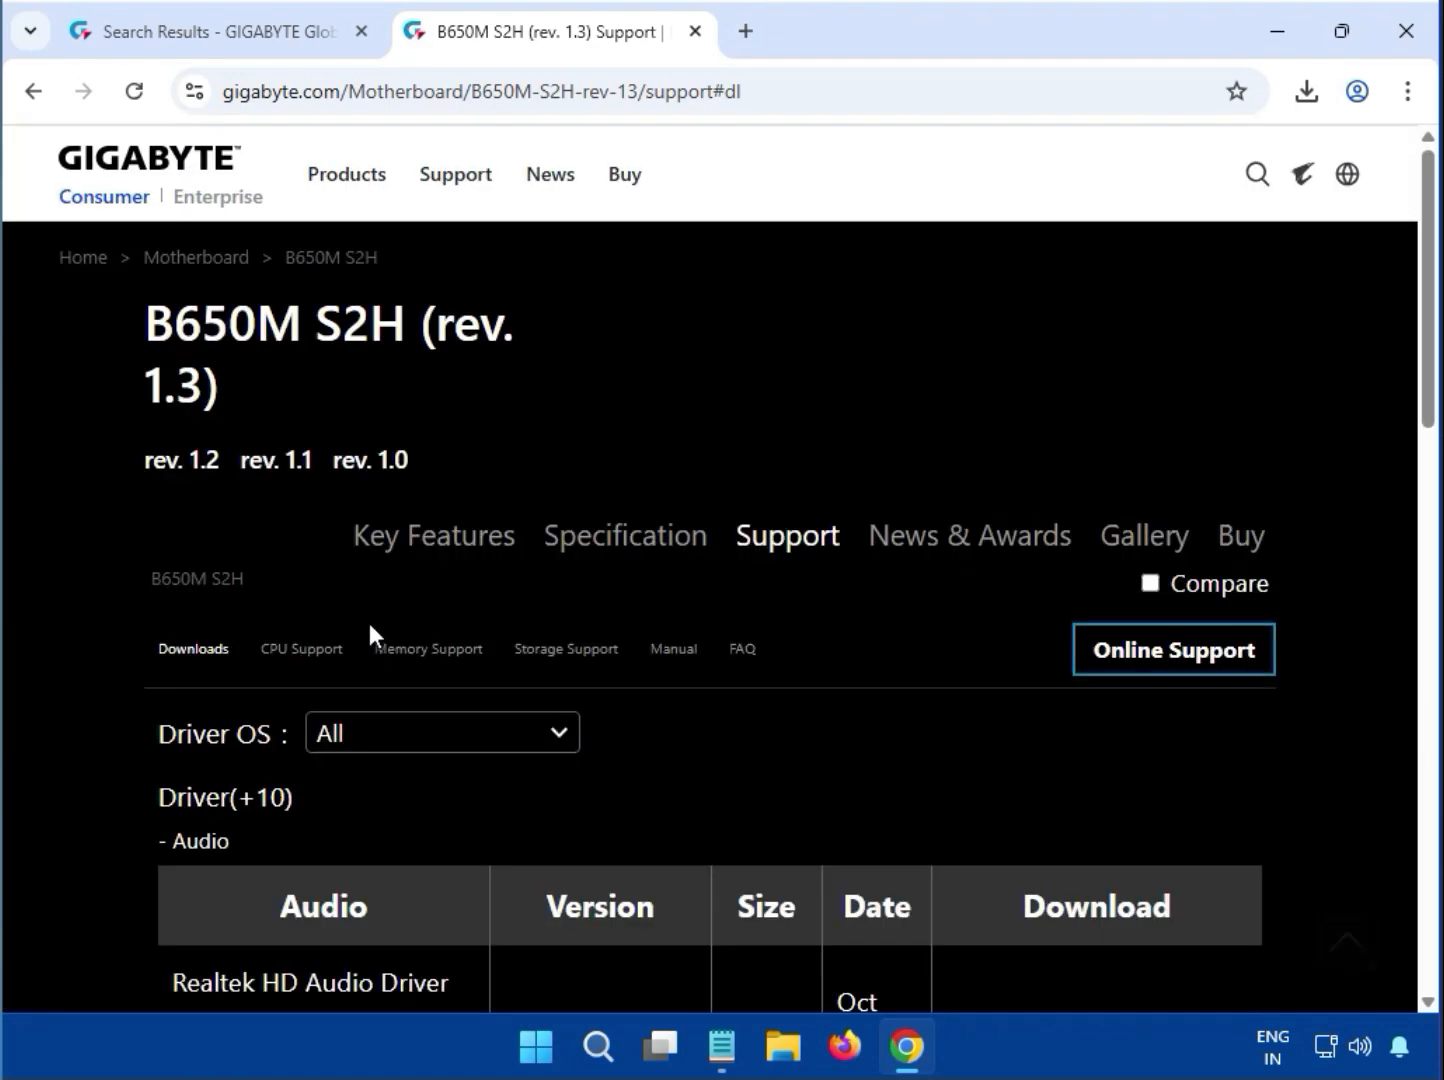
pyautogui.click(463, 745)
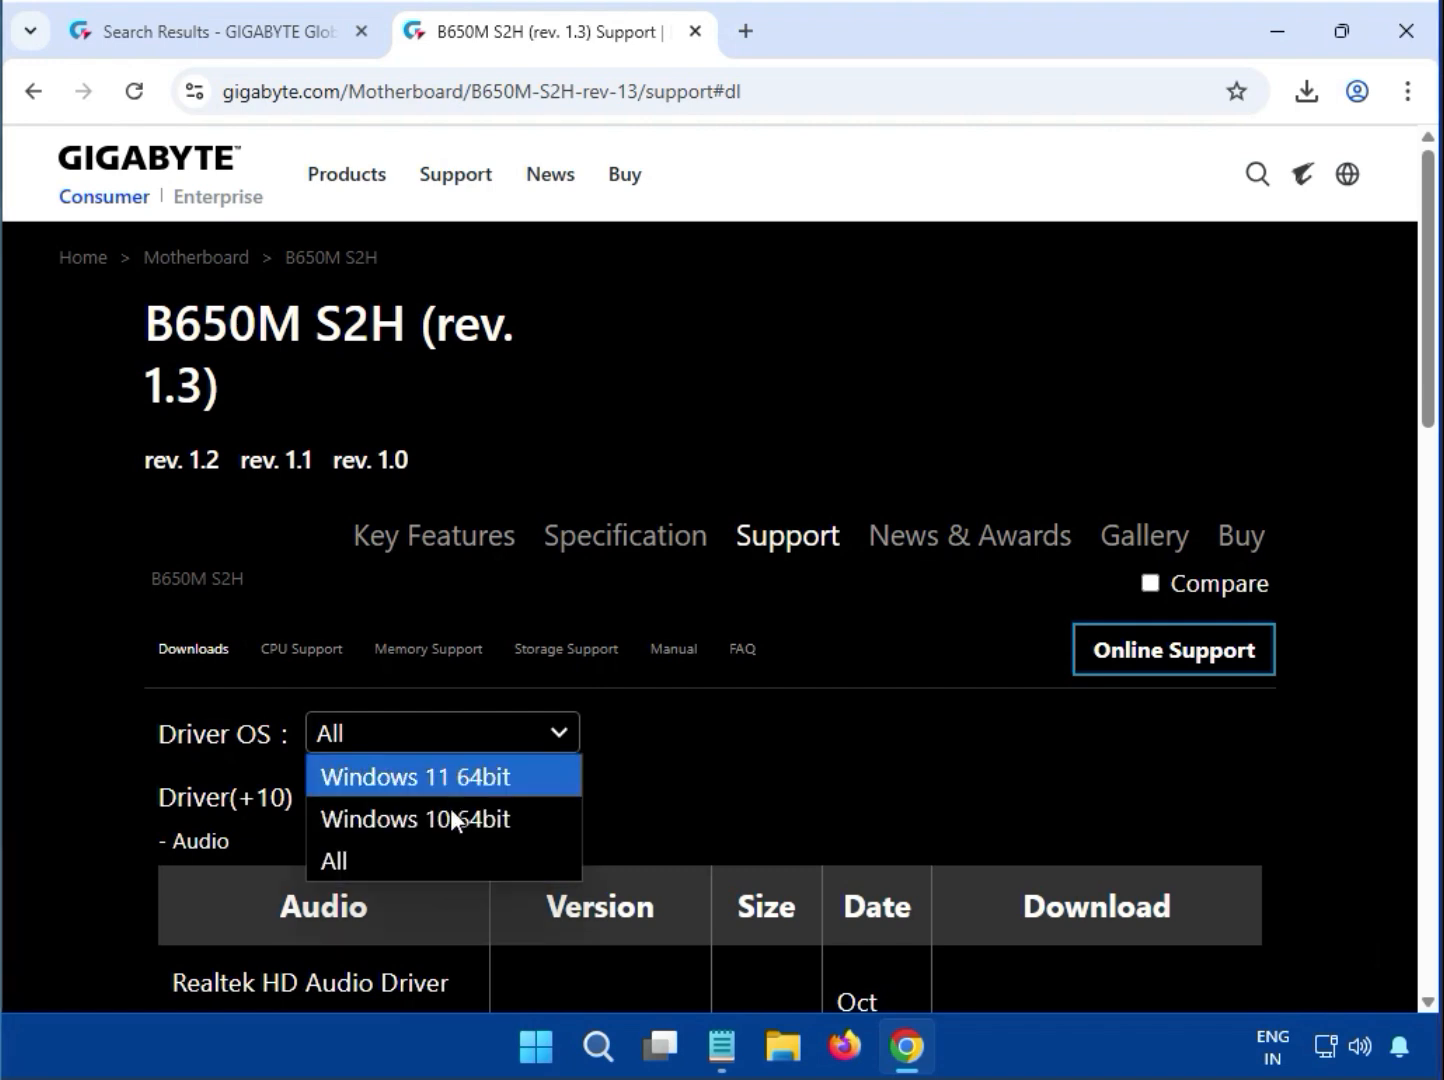
pyautogui.click(450, 782)
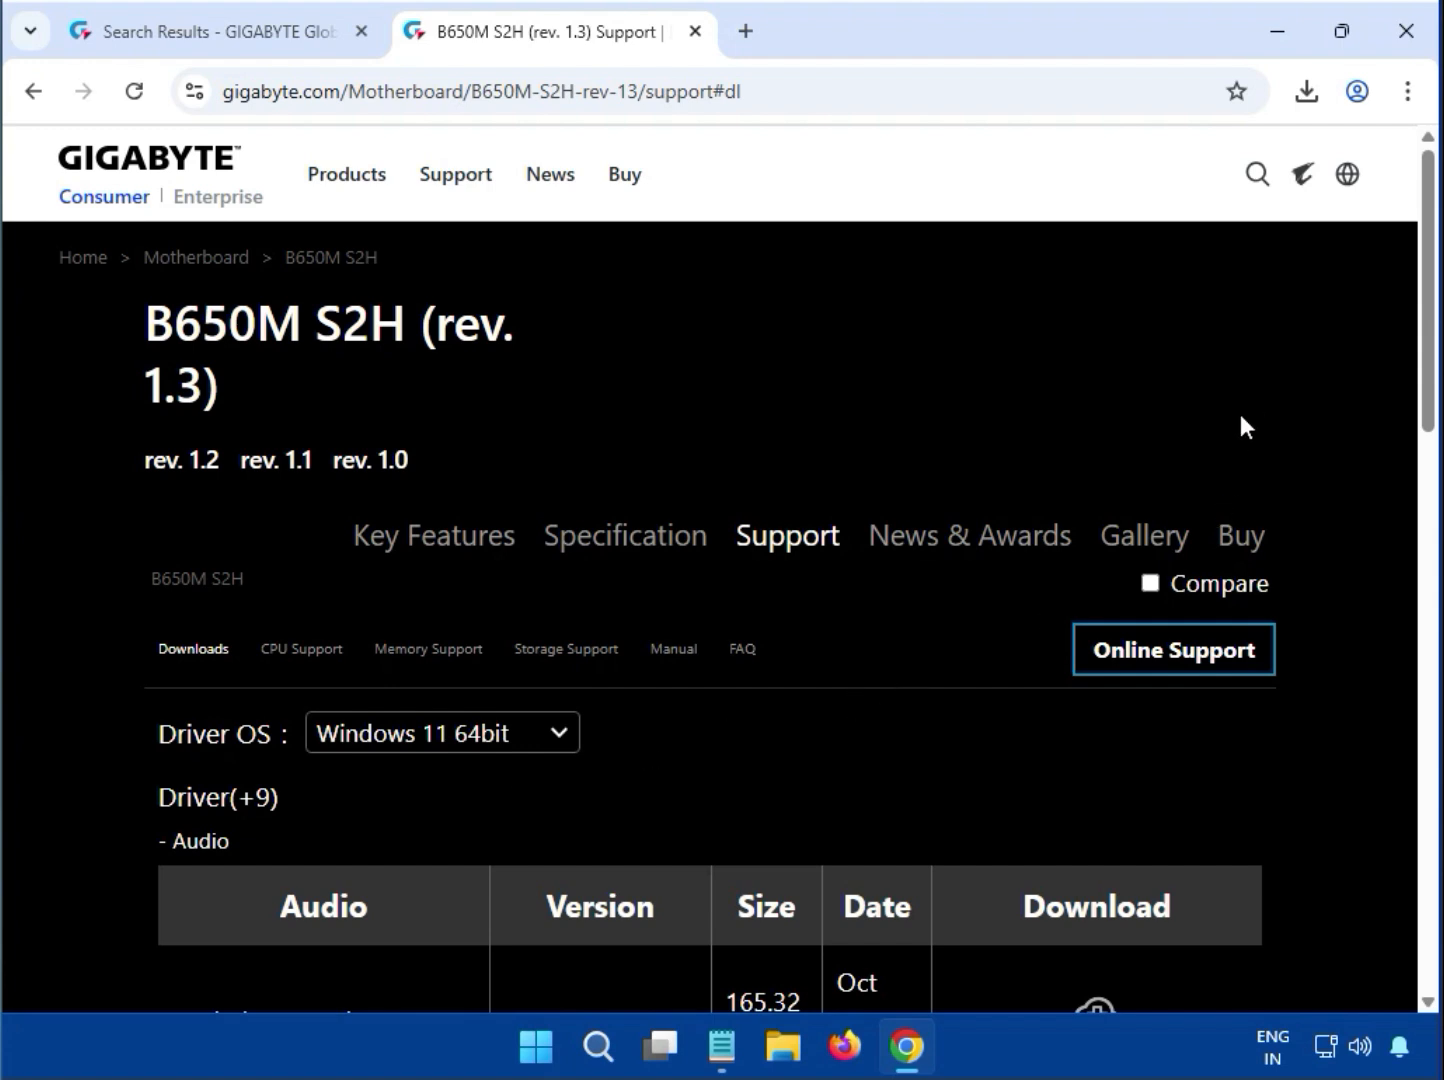
# Download the Realtek HD Audio Driver, version 6.0.9733.1, from the Audio section
pyautogui.scroll(-1, 361, 590)
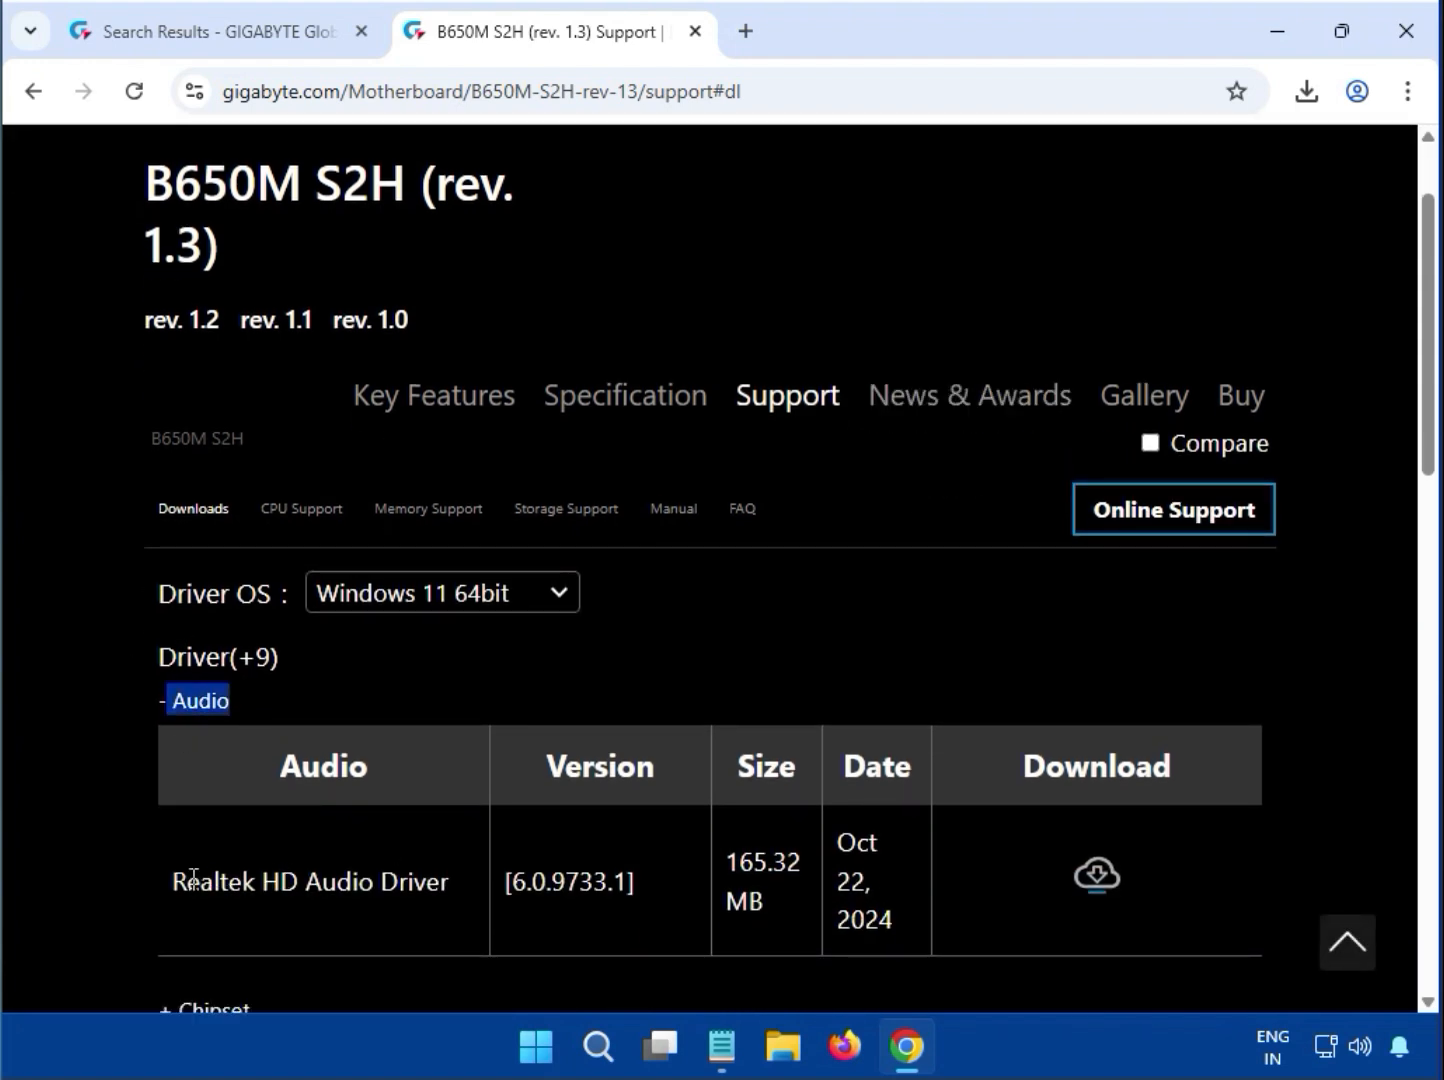
pyautogui.moveTo(187, 881); pyautogui.dragTo(201, 880)
pyautogui.moveTo(305, 880); pyautogui.dragTo(519, 884)
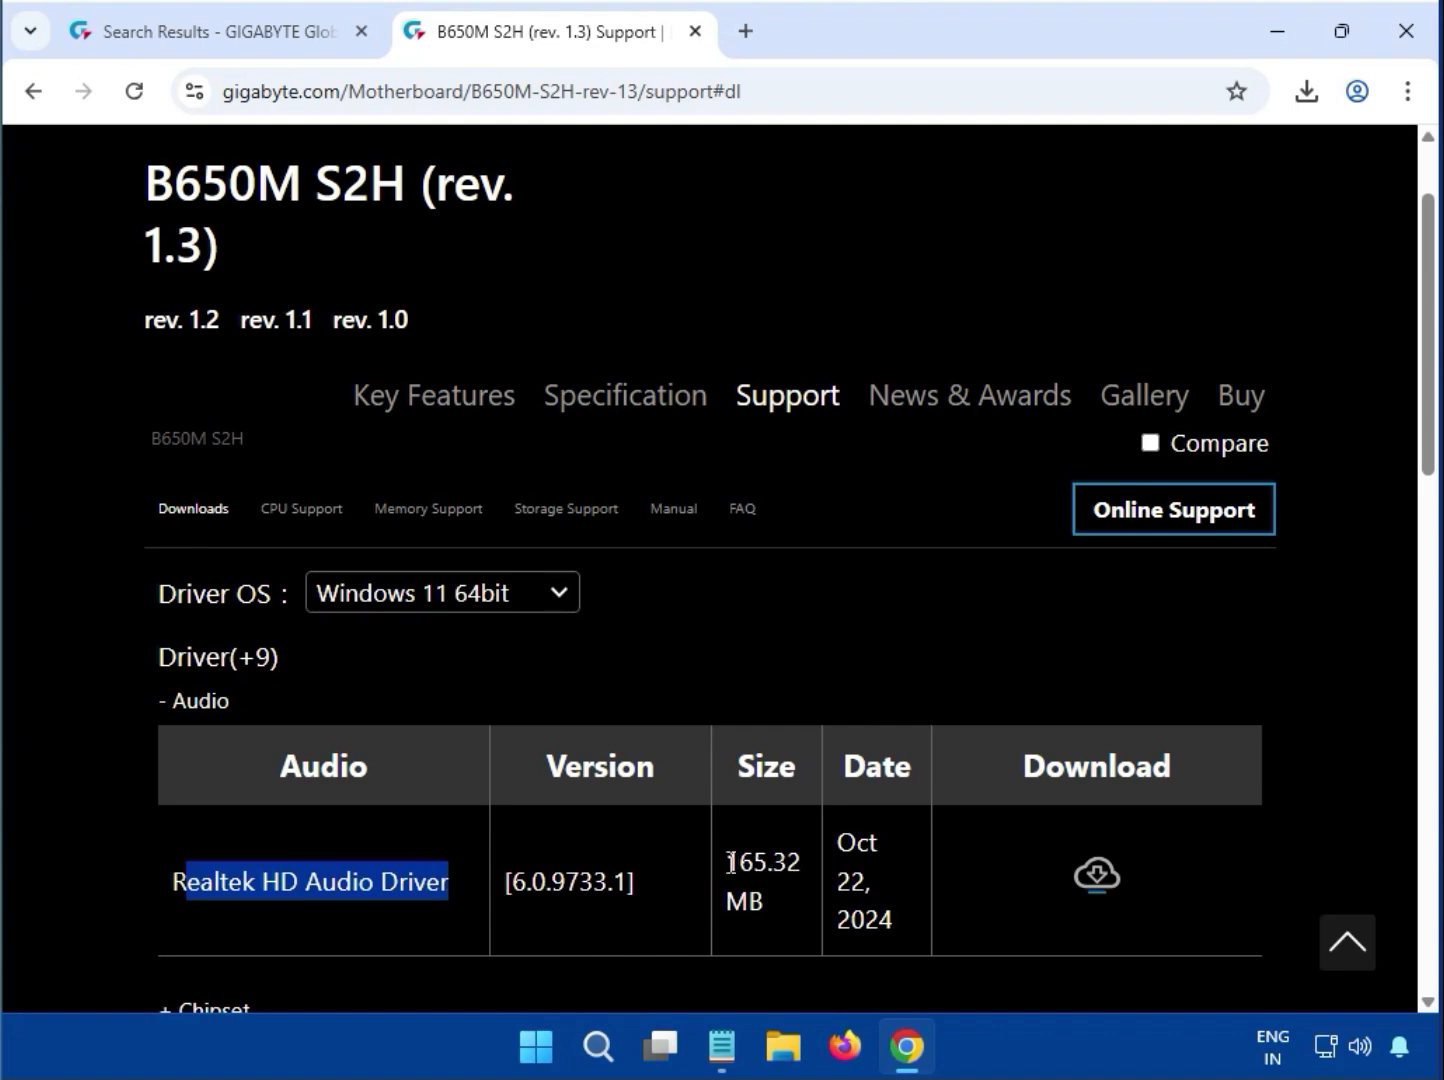
pyautogui.moveTo(727, 860); pyautogui.dragTo(770, 900)
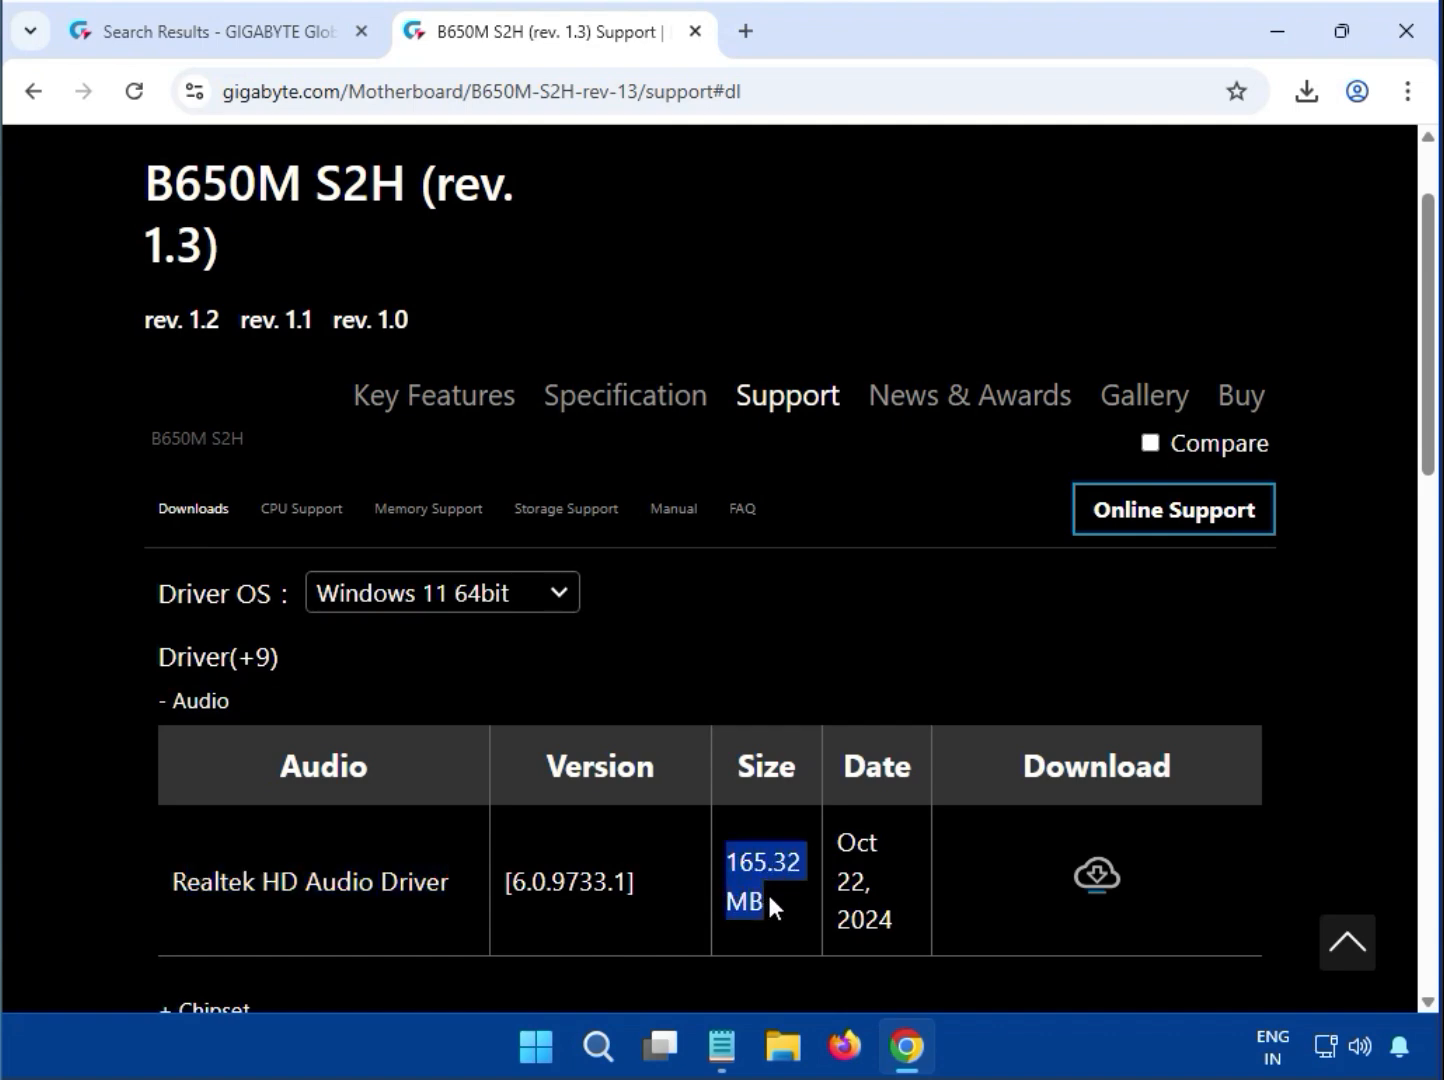
pyautogui.click(1097, 876)
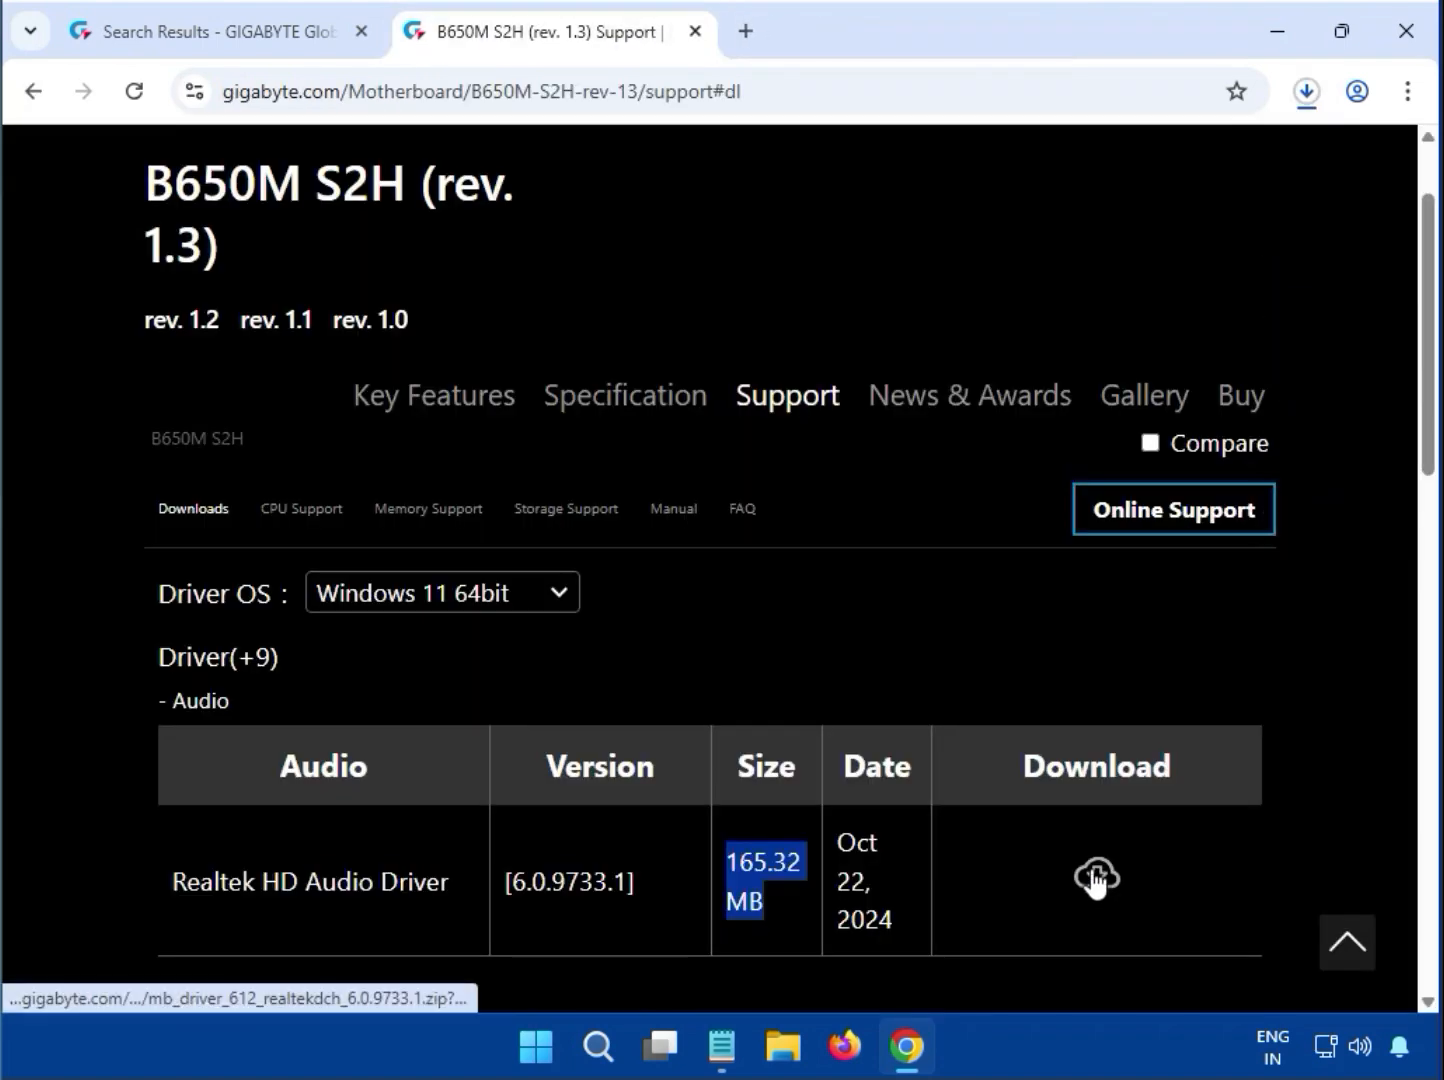
# Open the already downloaded archive mb_driver_612_realtekdch_6.0.9733.1 (10).zip from the browser's recent download history
pyautogui.click(1308, 116)
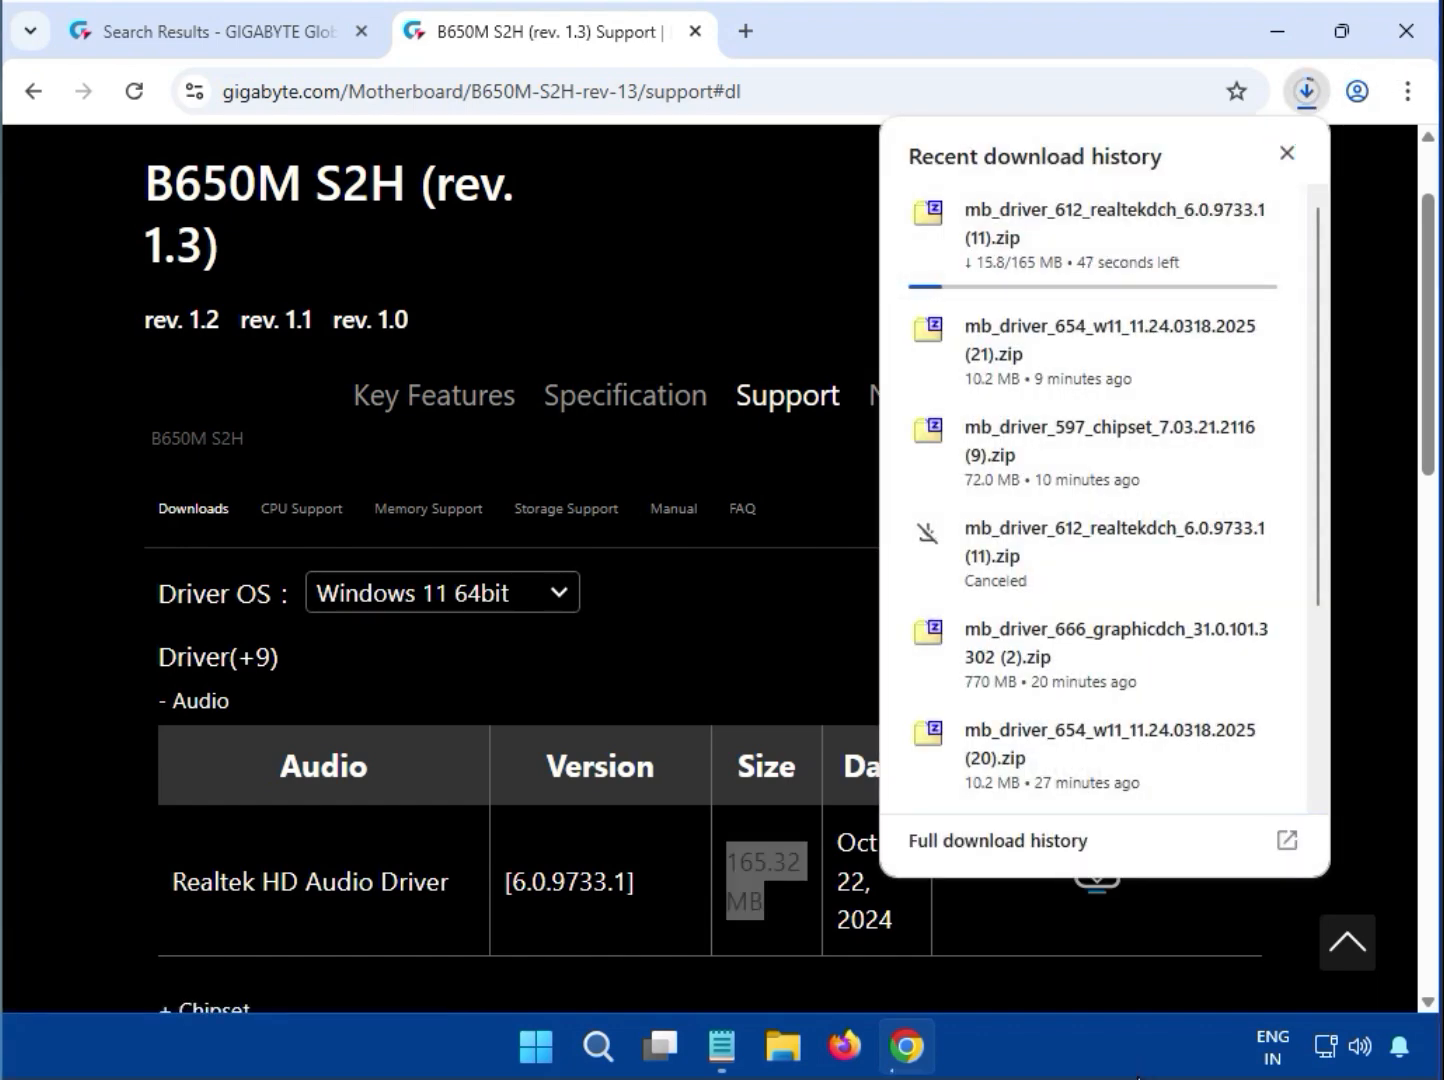
pyautogui.scroll(-3, 990, 790)
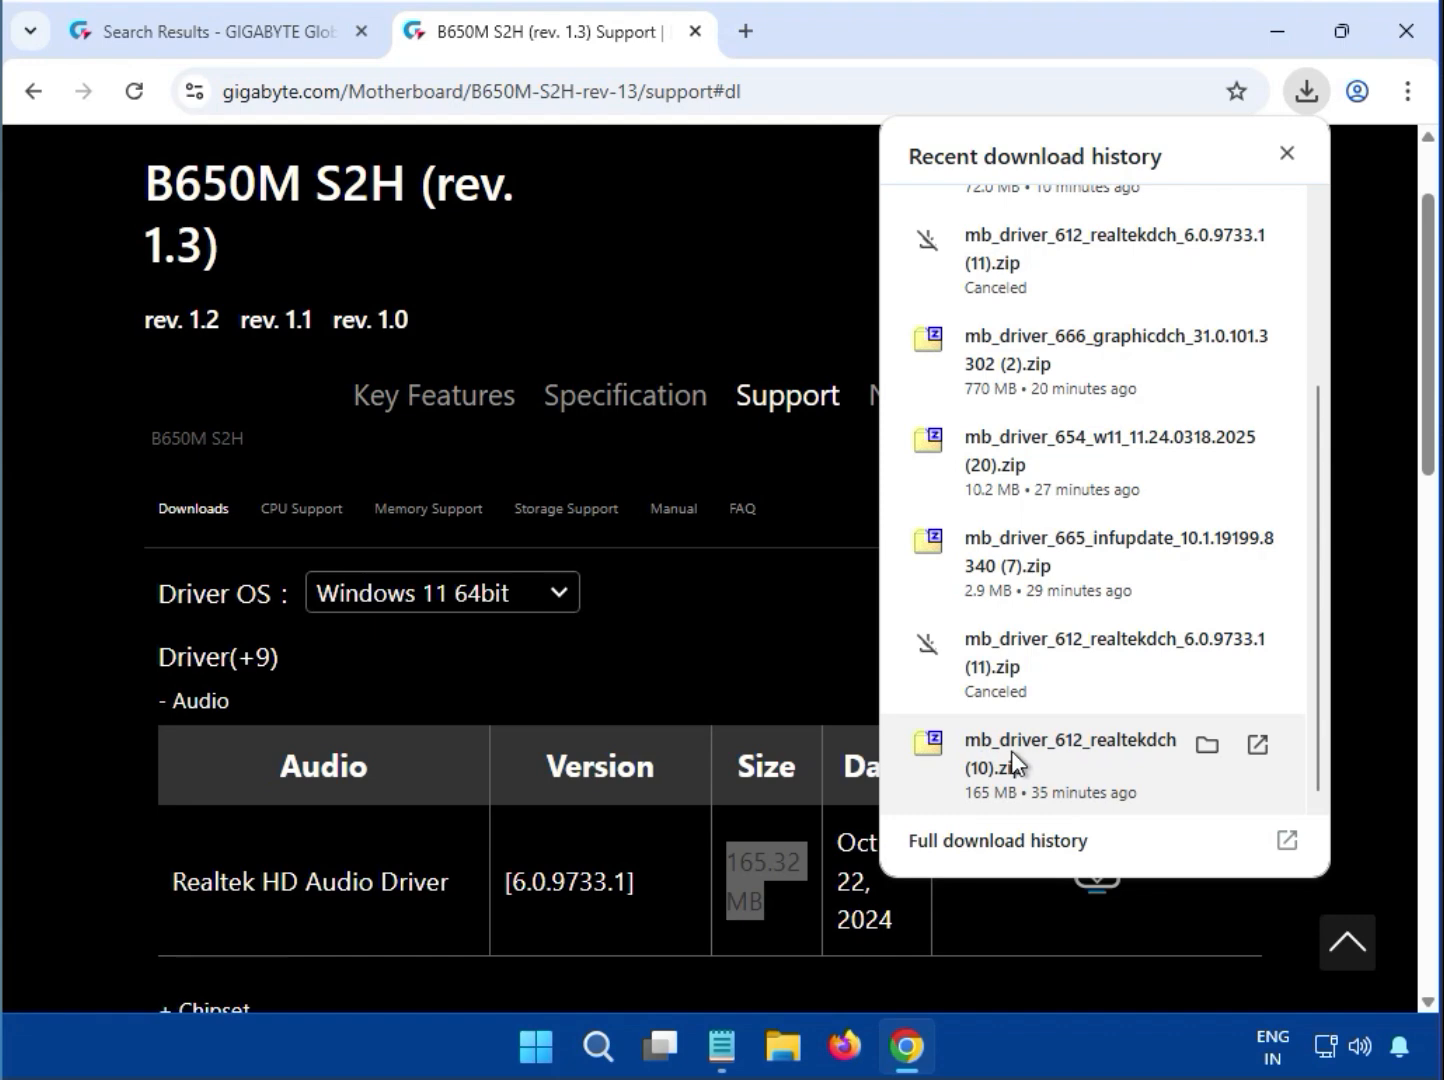
pyautogui.click(1046, 748)
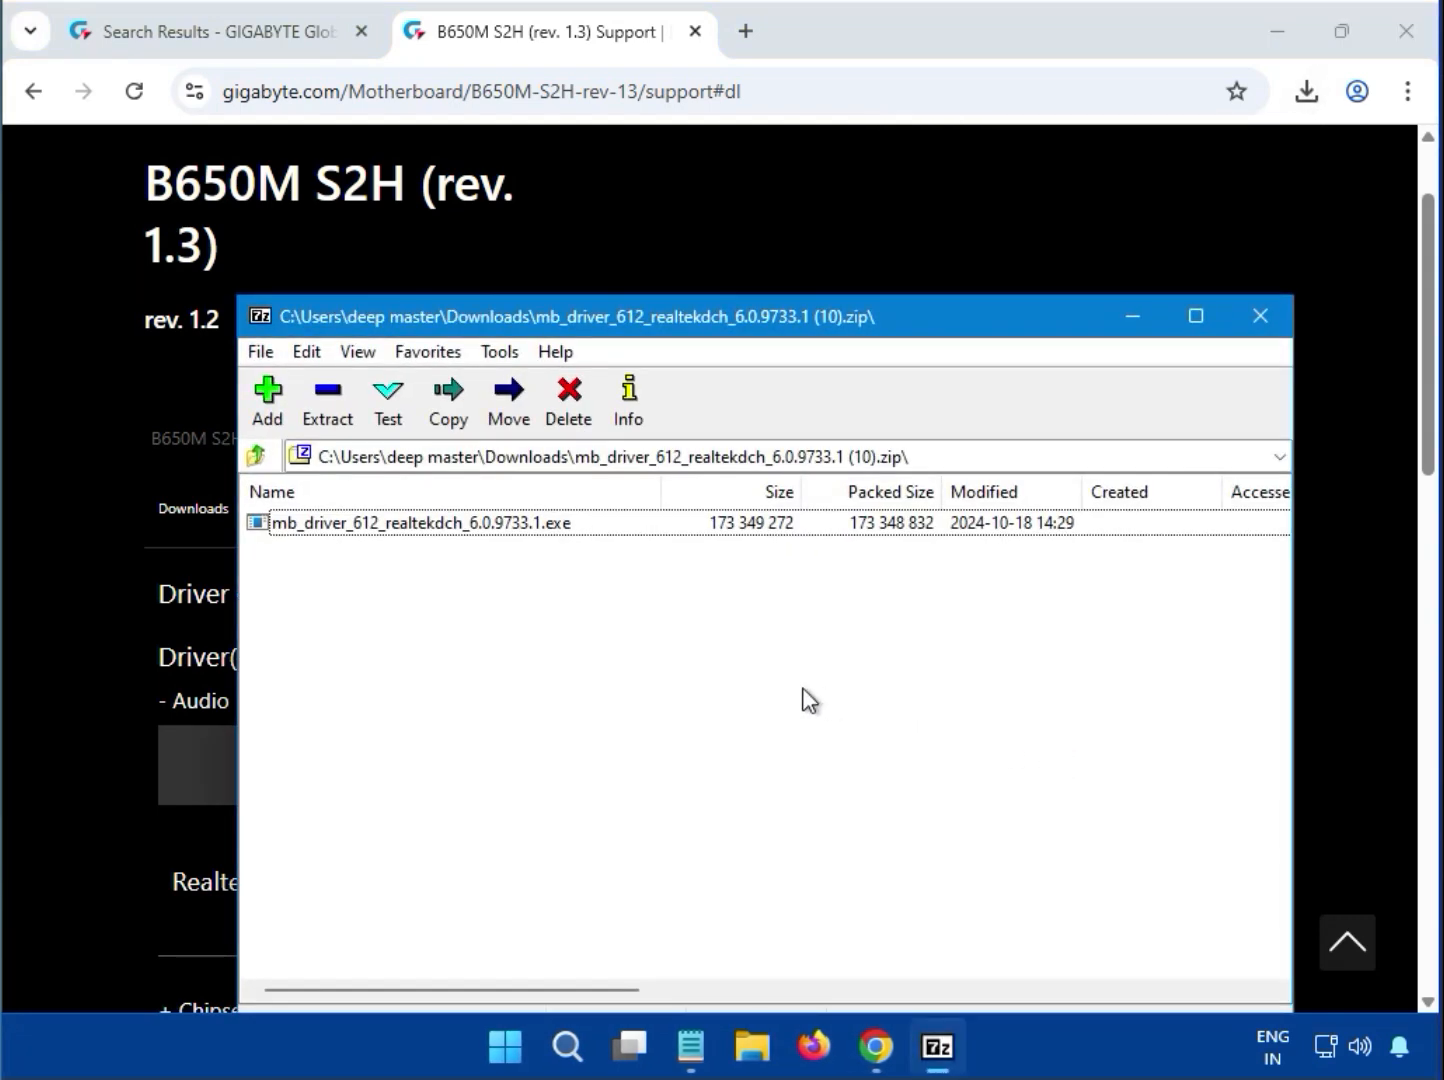
# Run mb_driver_612_realtekdch_6.0.9733.1.exe from the archive and allow it to make changes to the device
pyautogui.click(481, 521)
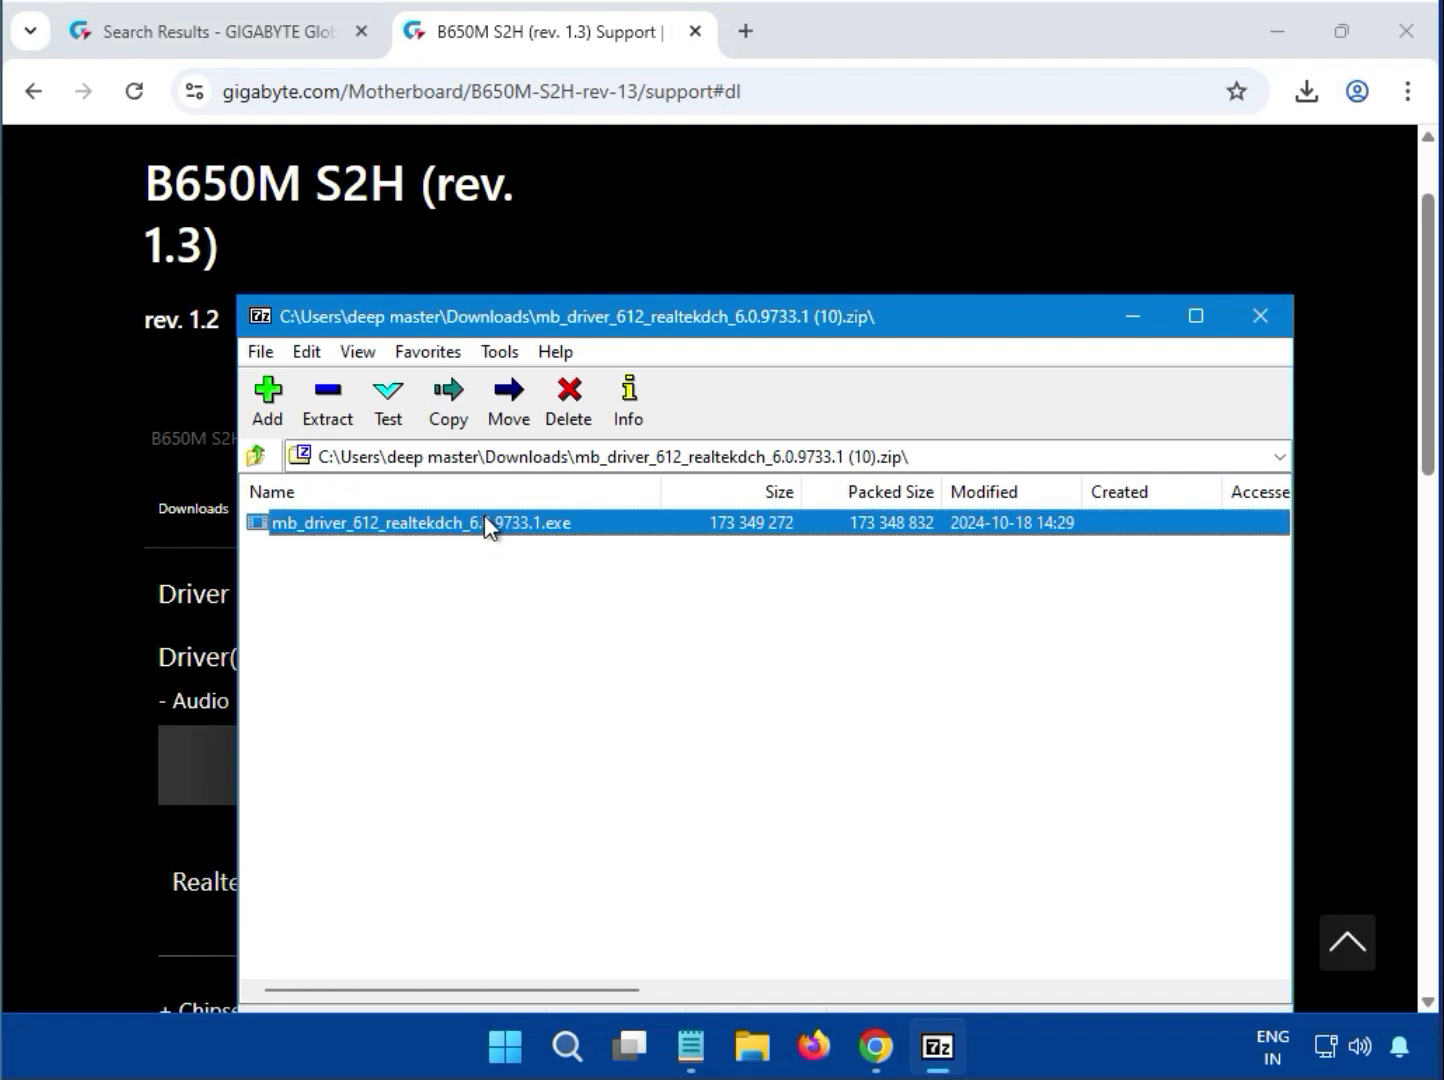
pyautogui.doubleClick(484, 521)
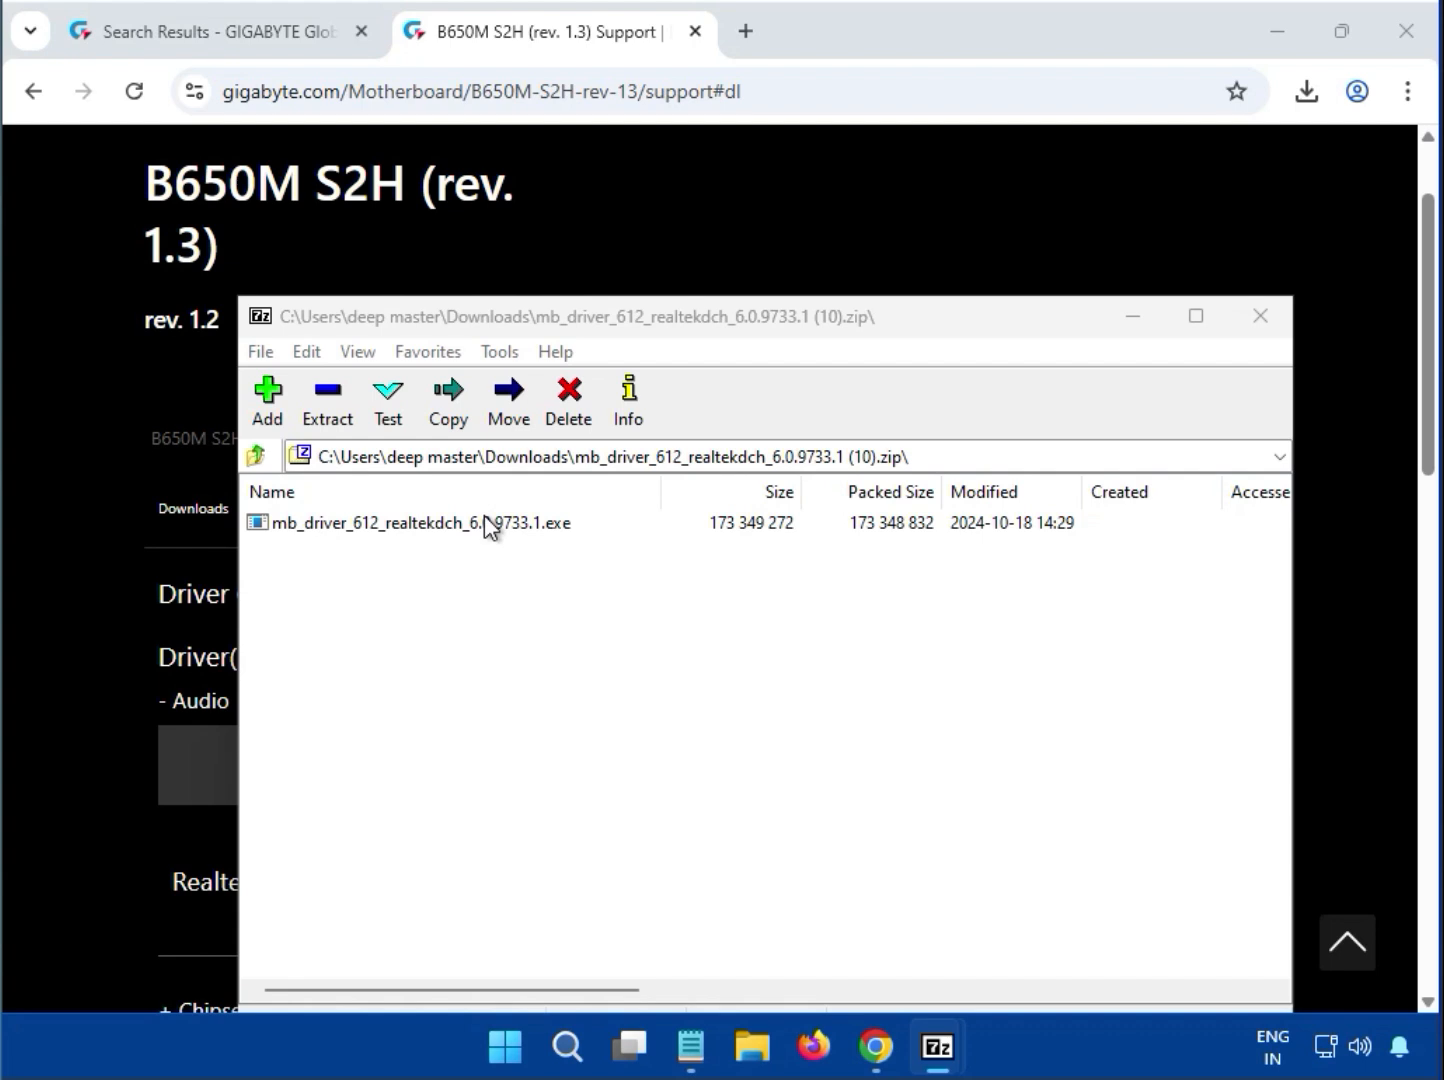
pyautogui.click(486, 523)
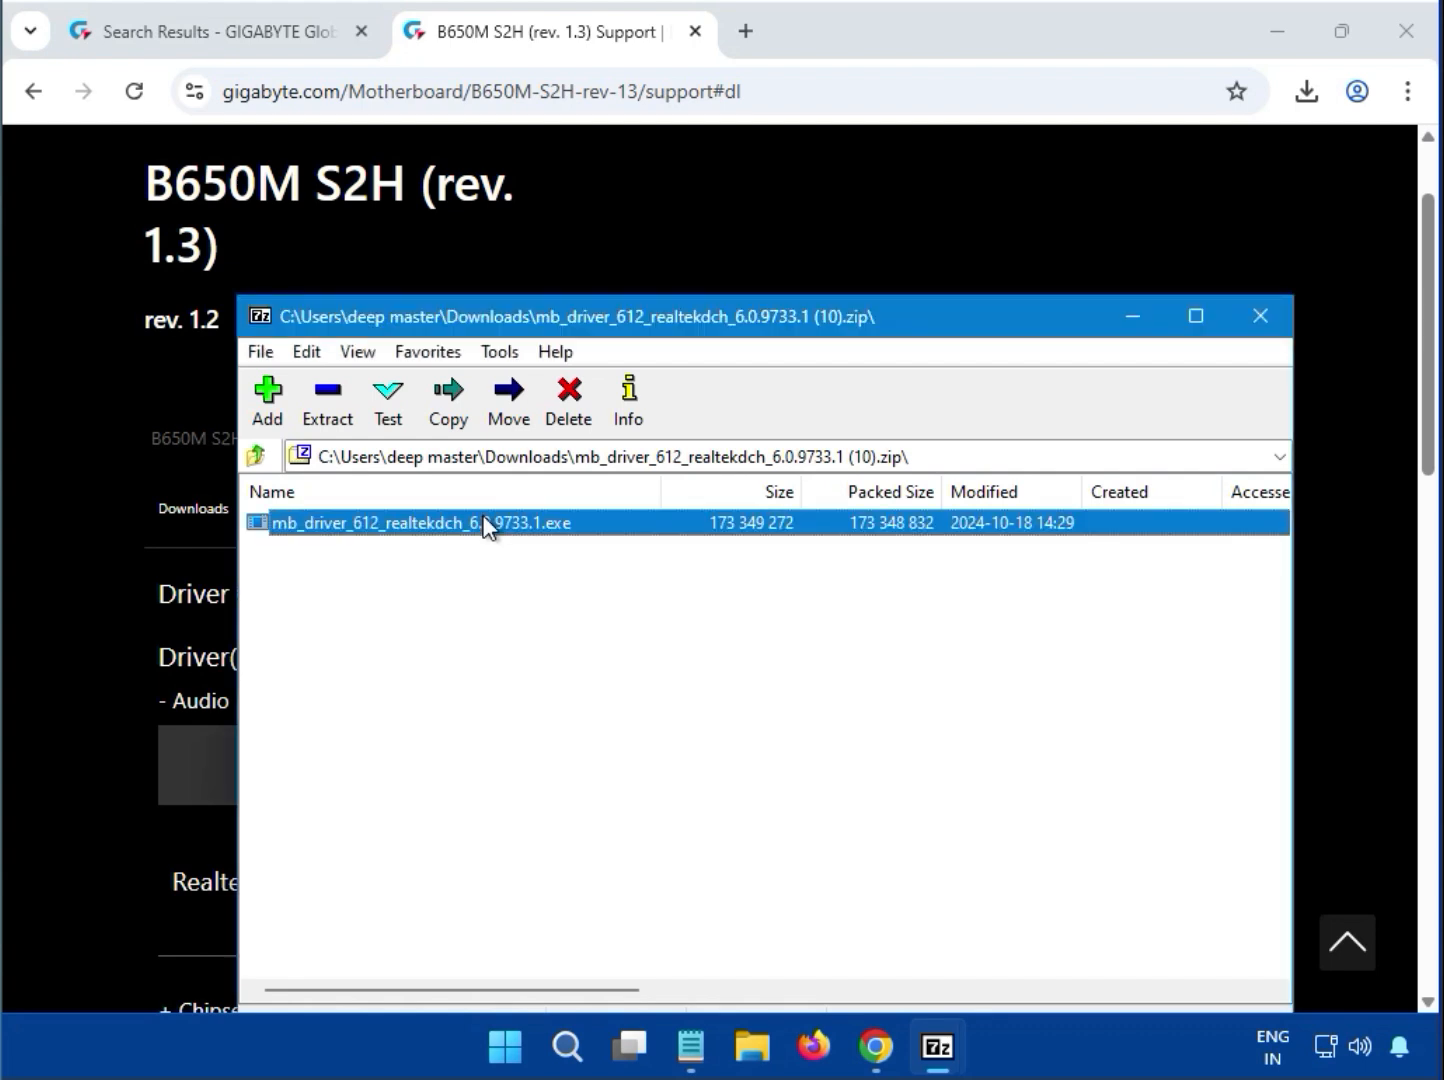
pyautogui.doubleClick(486, 524)
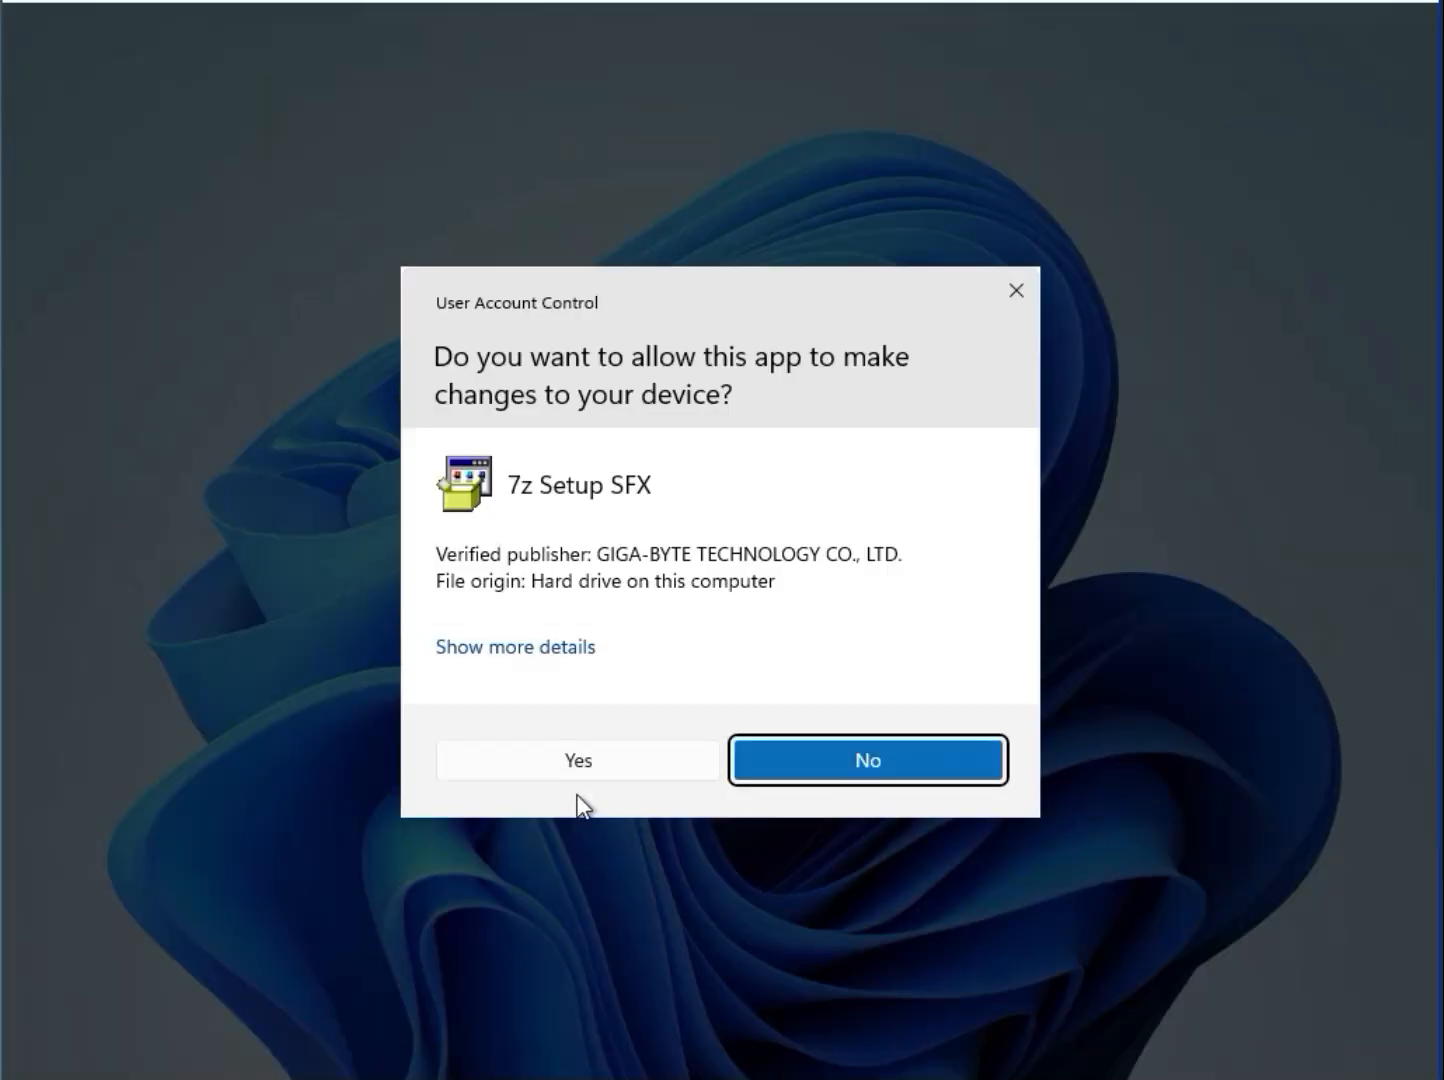
pyautogui.click(588, 758)
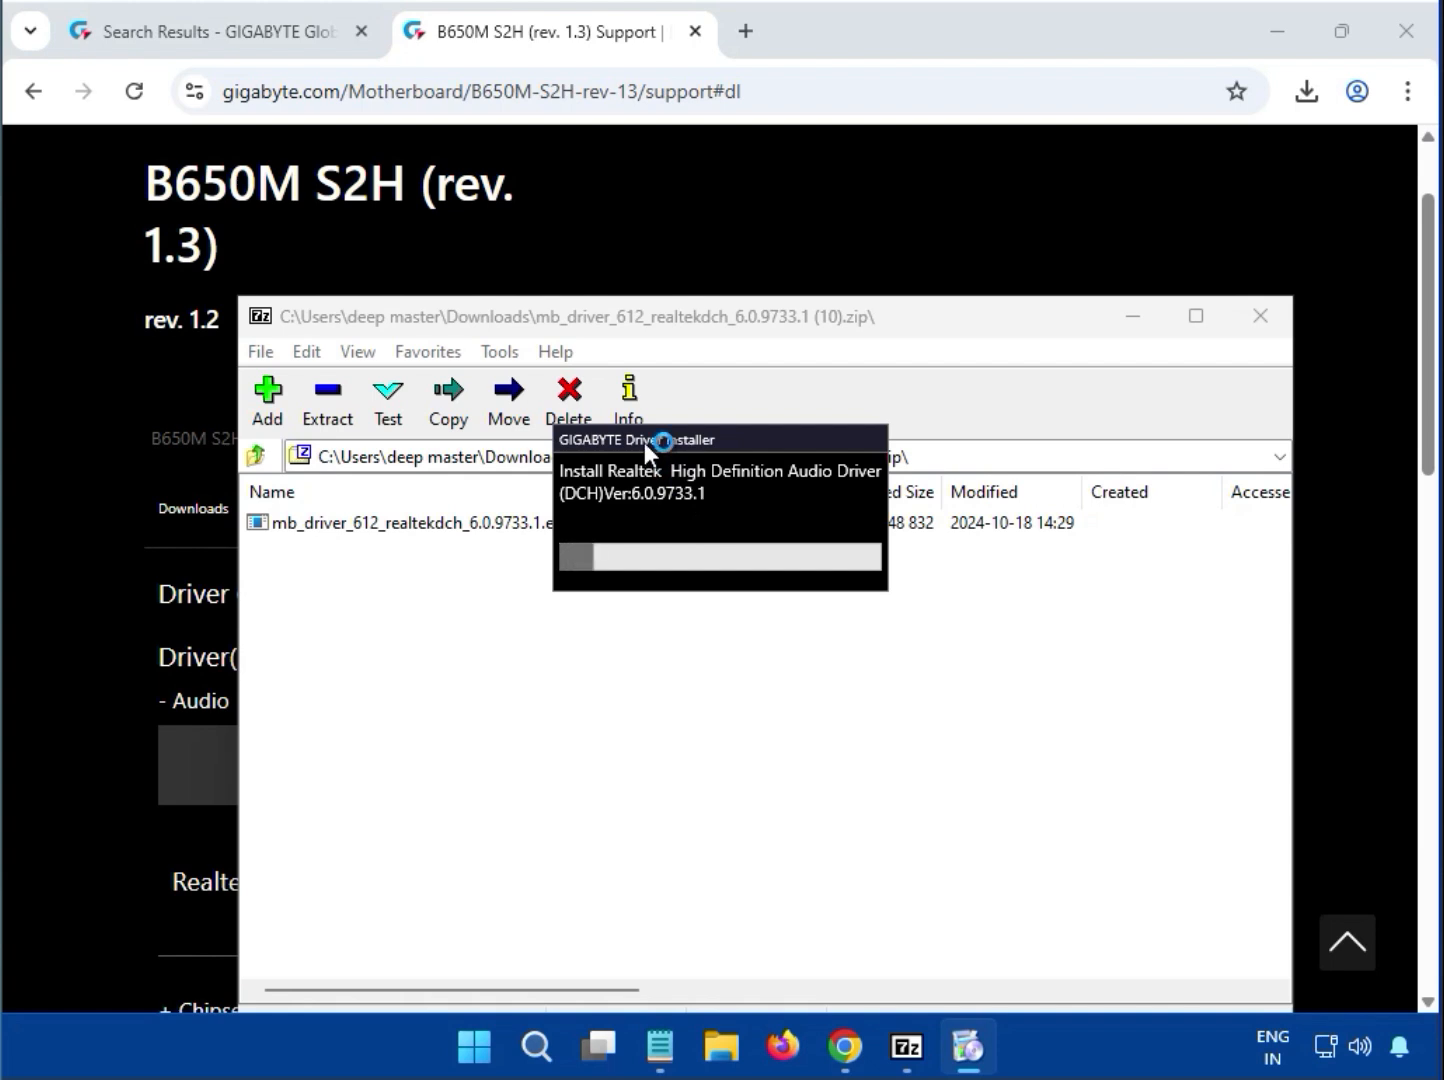
# Wait for the Realtek audio driver installation to finish, and close the archive window
pyautogui.moveTo(645, 443); pyautogui.dragTo(626, 575)
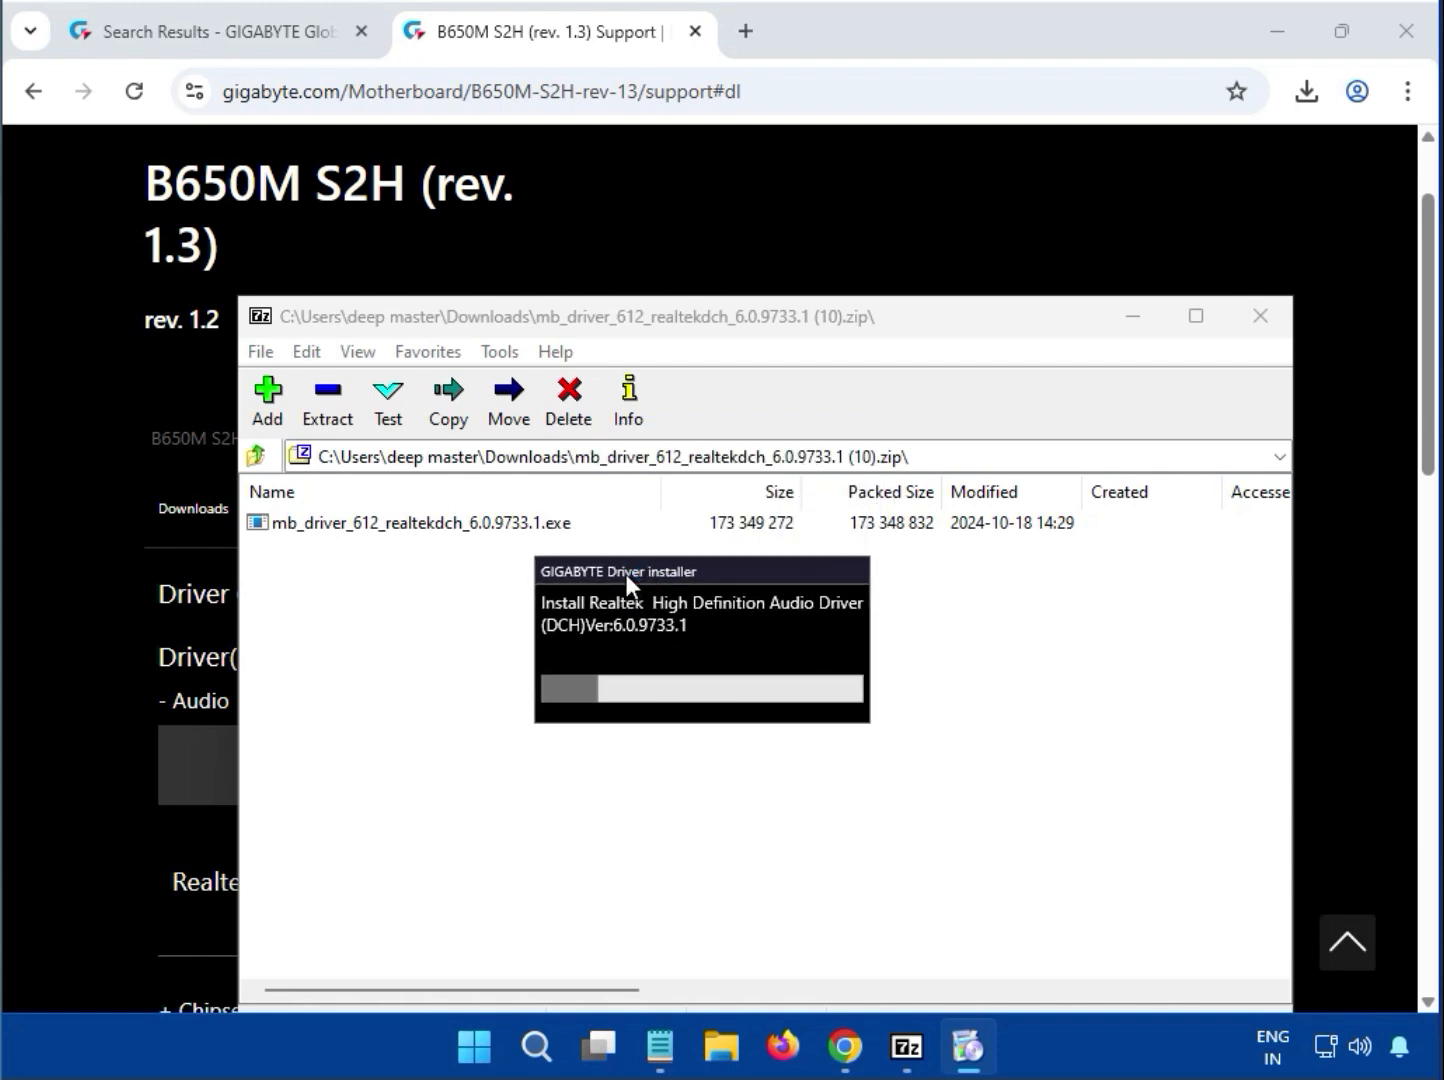
pyautogui.moveTo(627, 574); pyautogui.dragTo(658, 556)
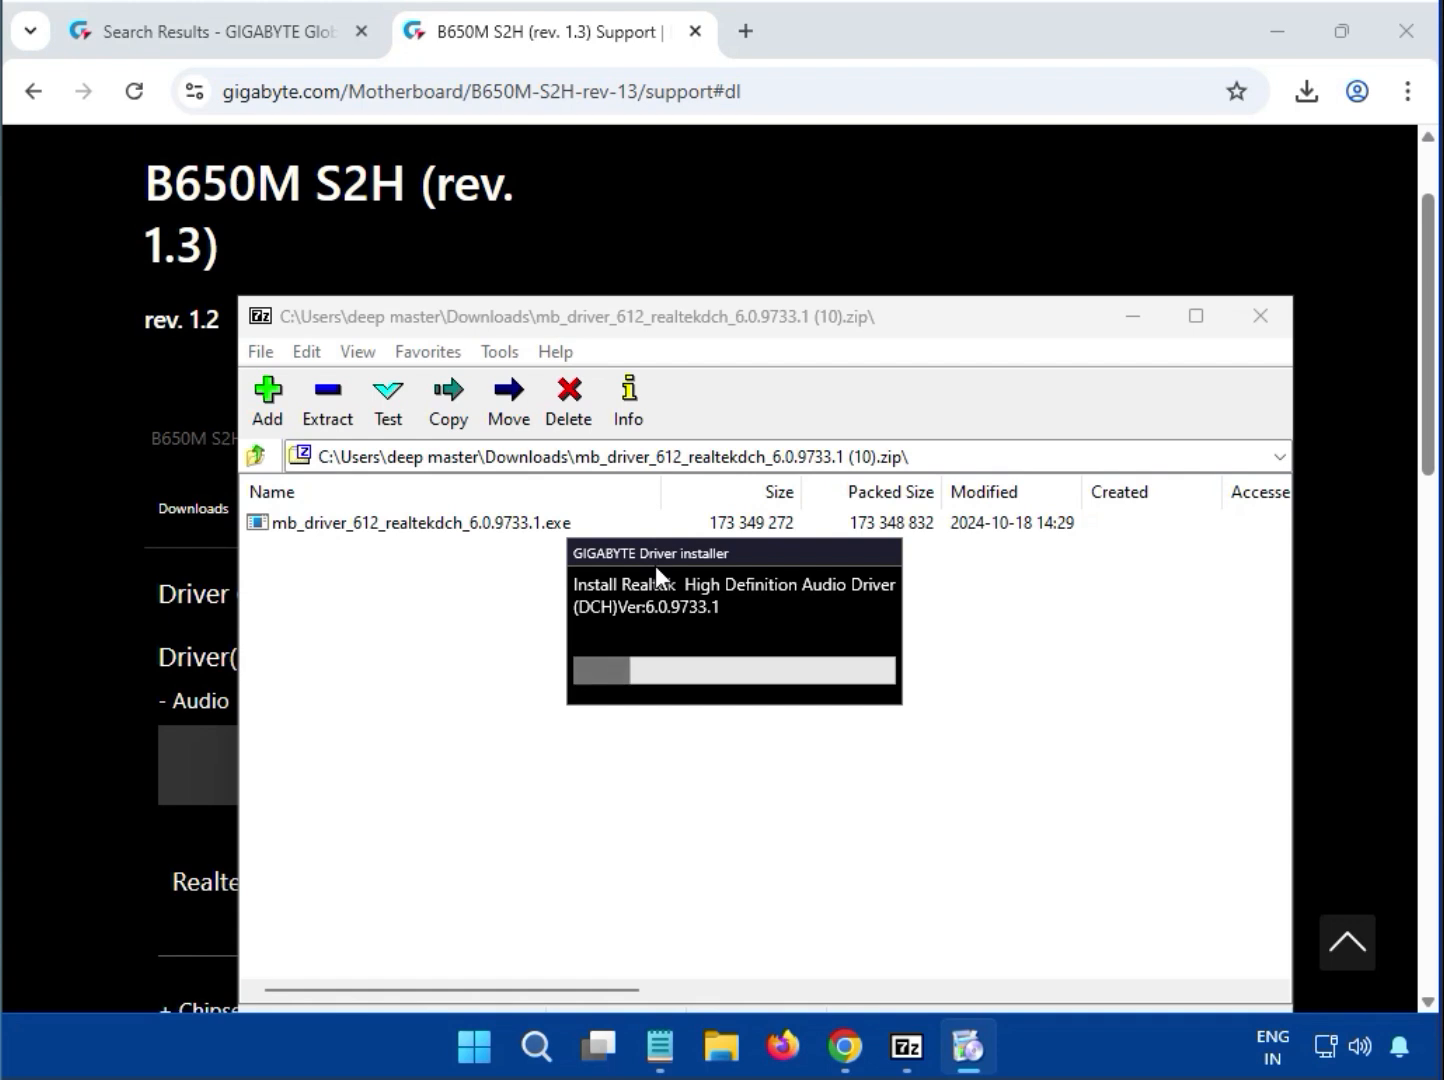
pyautogui.moveTo(662, 555)
pyautogui.mouseDown()
pyautogui.moveTo(655, 527)
pyautogui.moveTo(655, 560)
pyautogui.mouseUp()
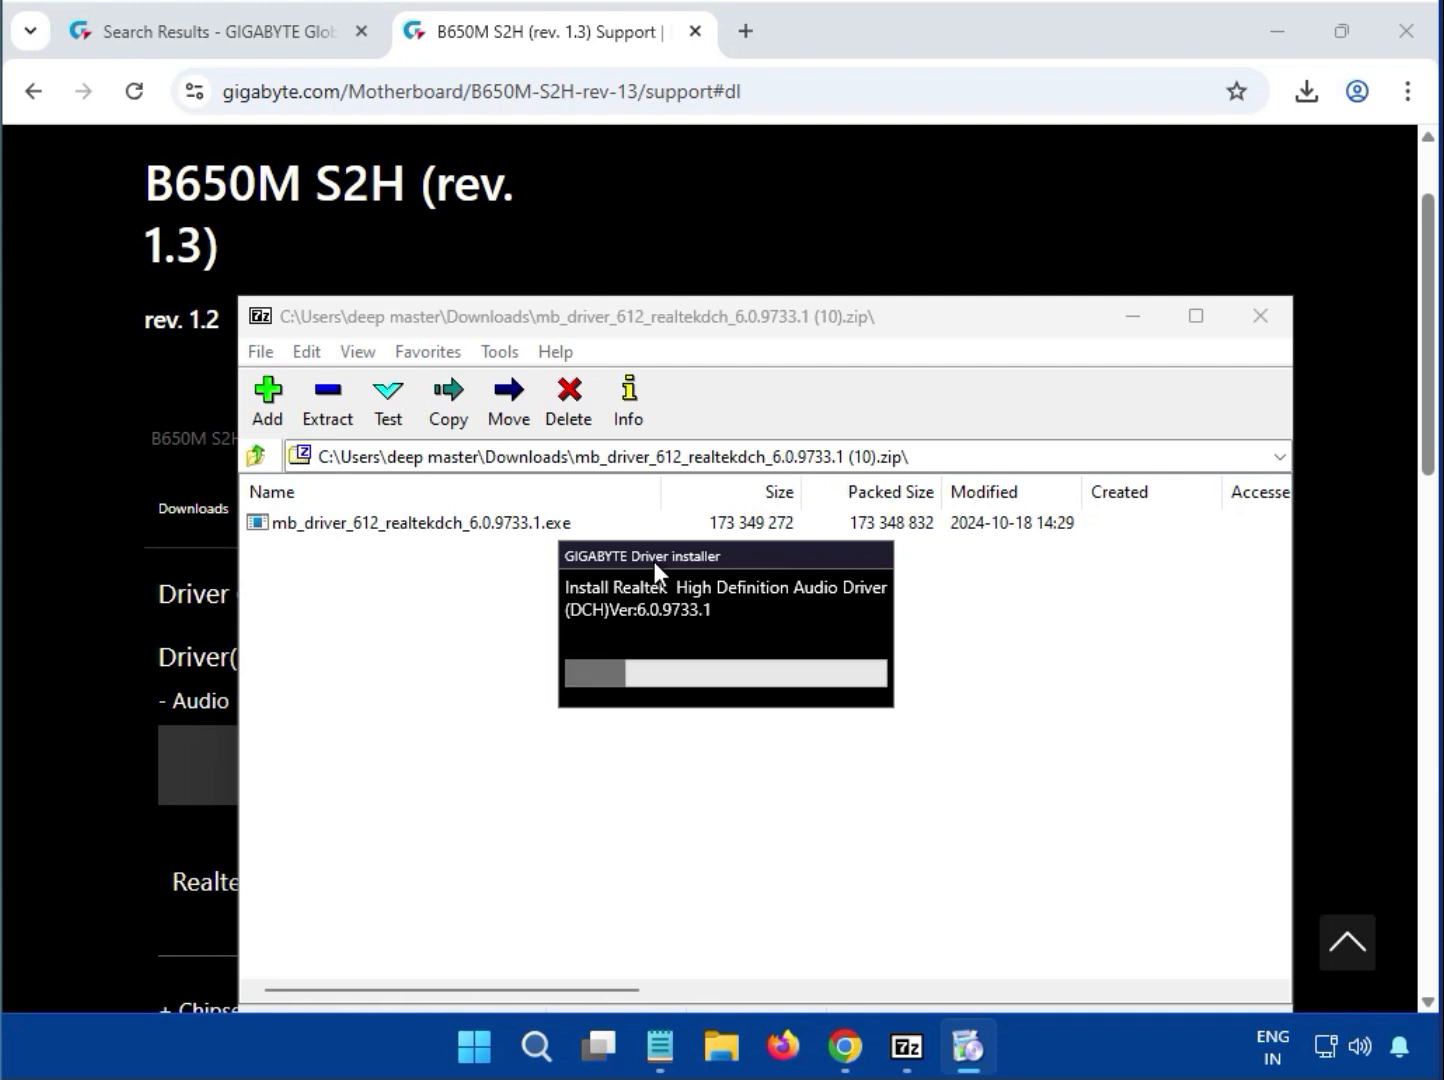
pyautogui.moveTo(655, 561); pyautogui.dragTo(655, 531)
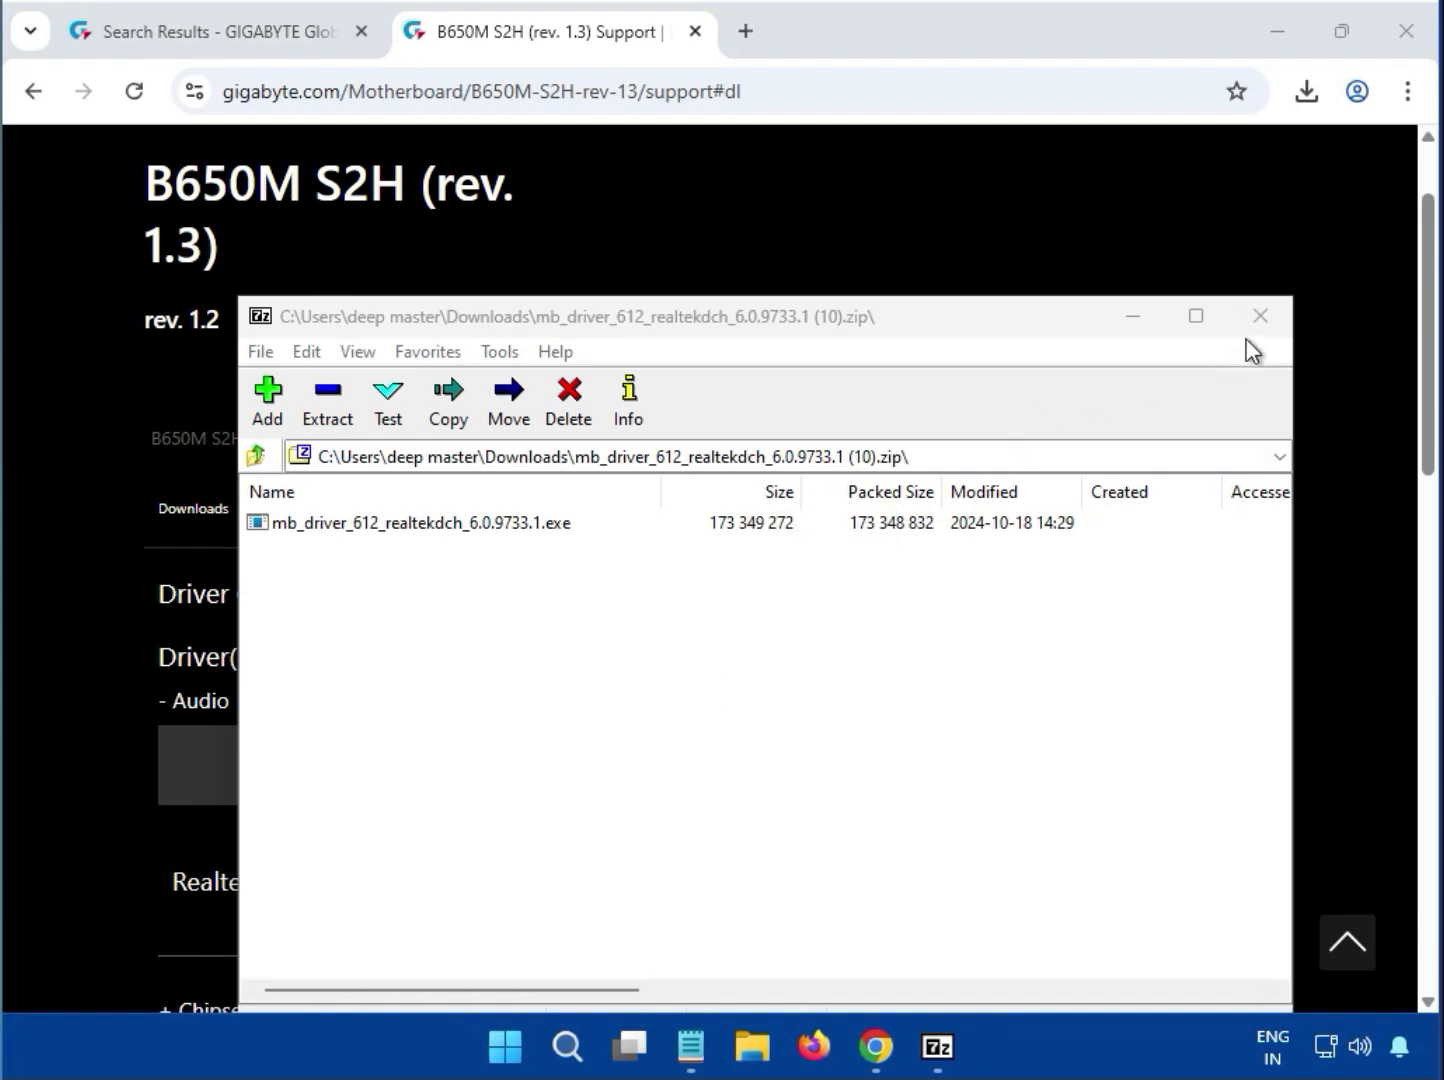
pyautogui.click(1260, 315)
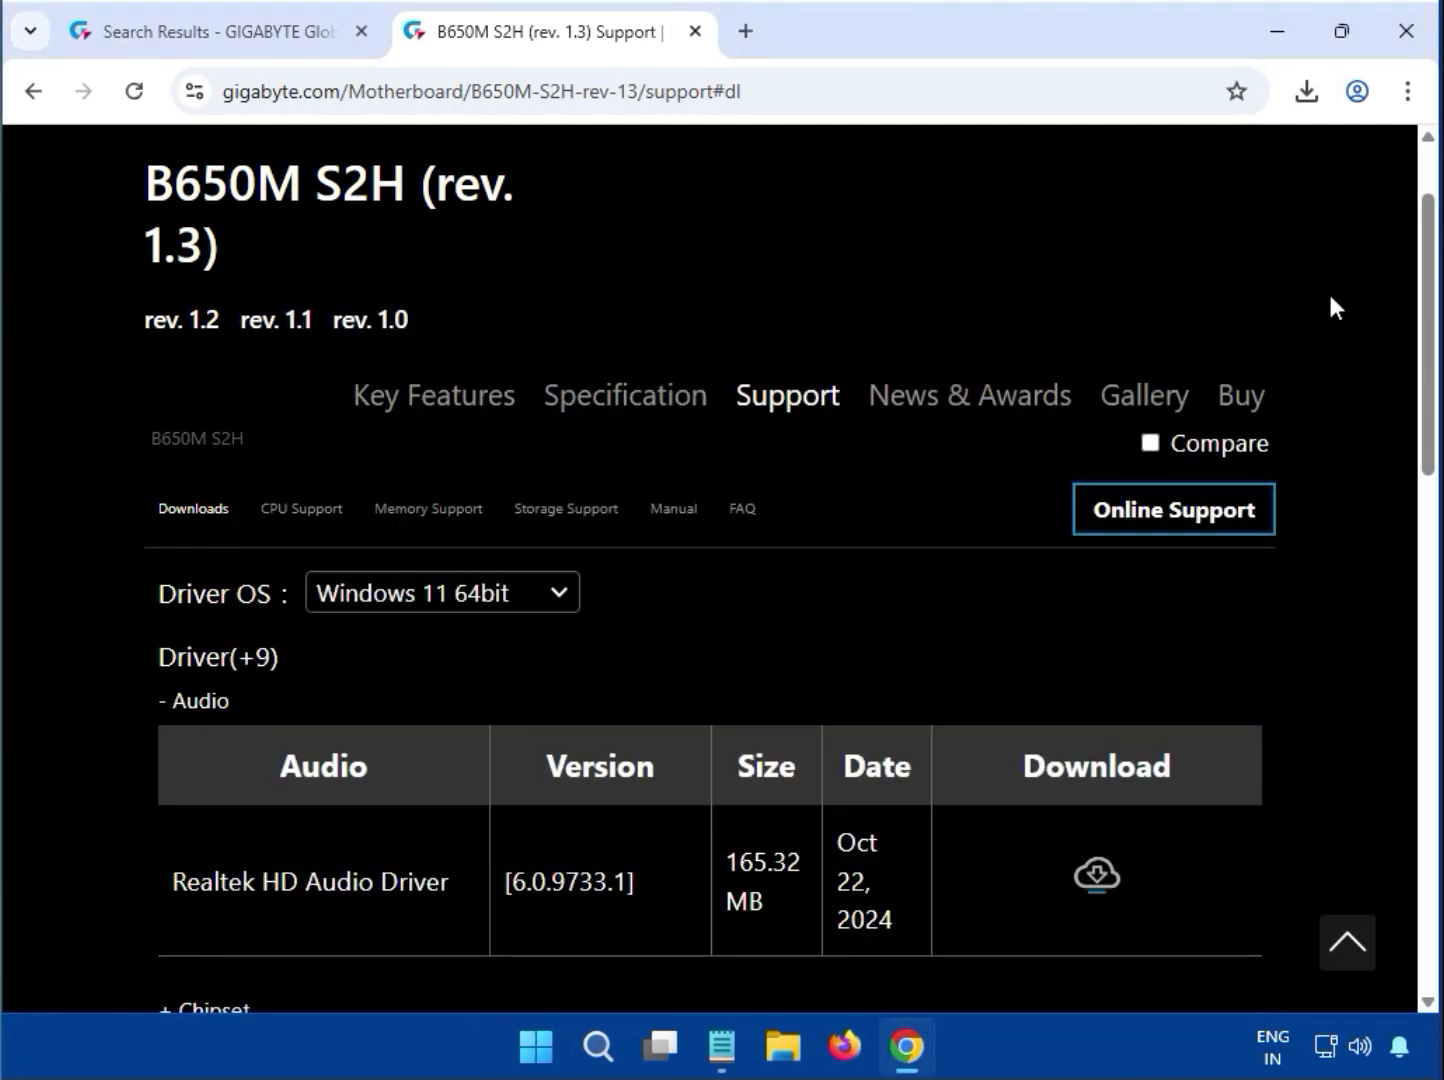
# Expand the Chipset driver section and download the AMD Chipset Driver, version 7.03.21.2116
pyautogui.scroll(-5, 1330, 302)
pyautogui.scroll(6, 1327, 318)
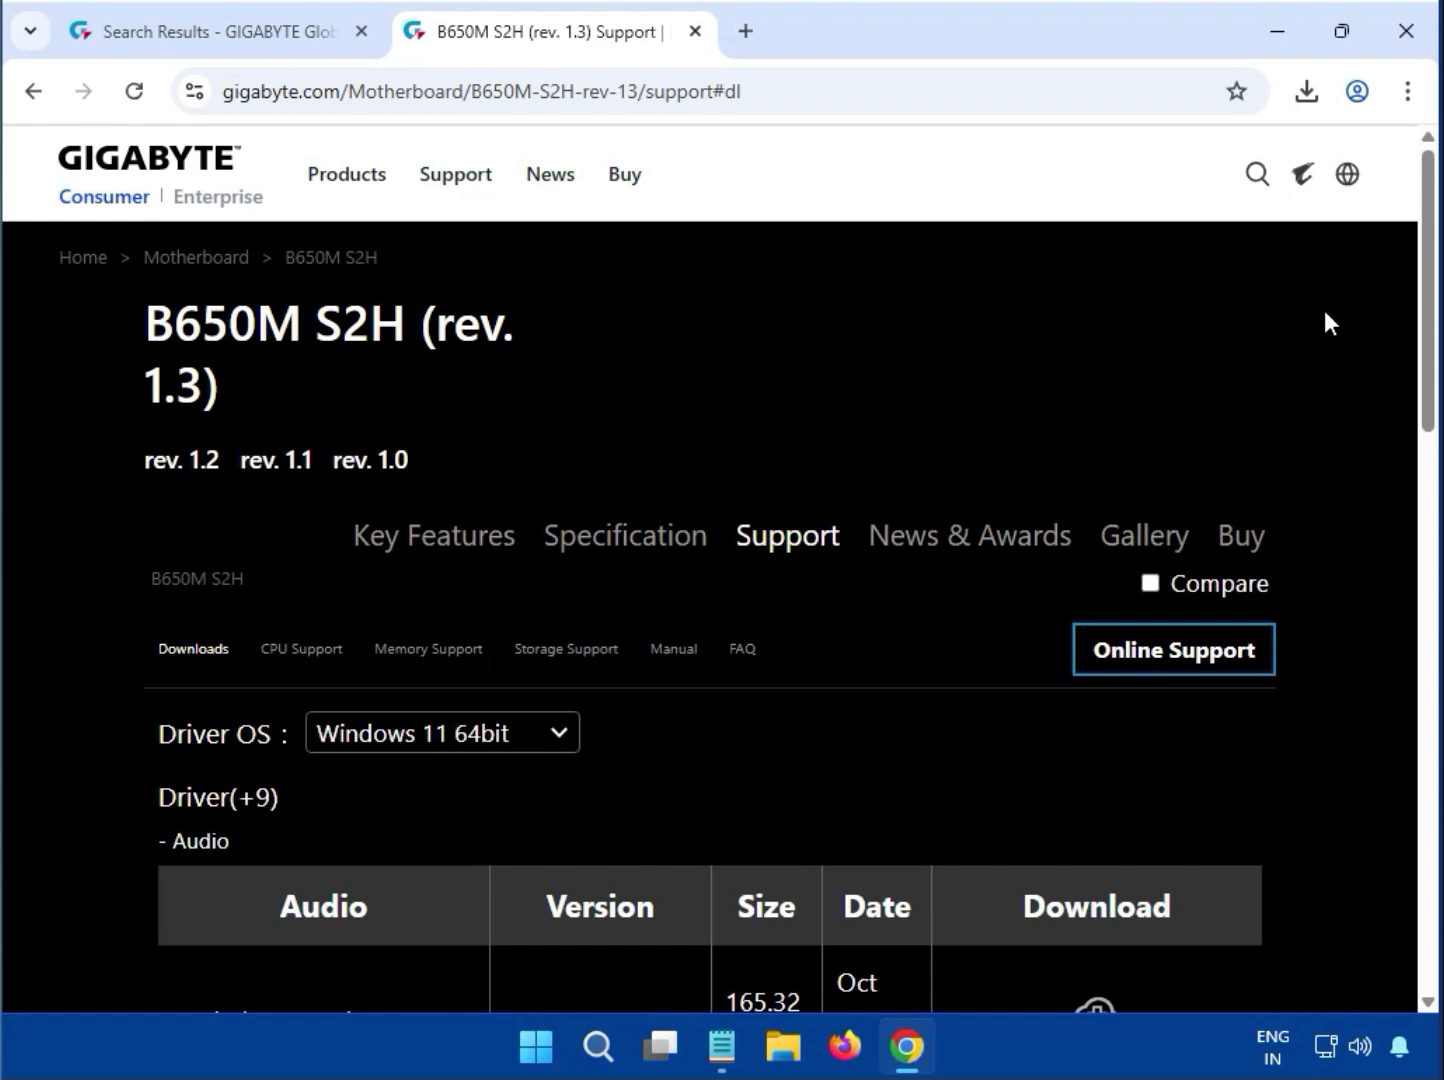
pyautogui.scroll(-2, 1324, 322)
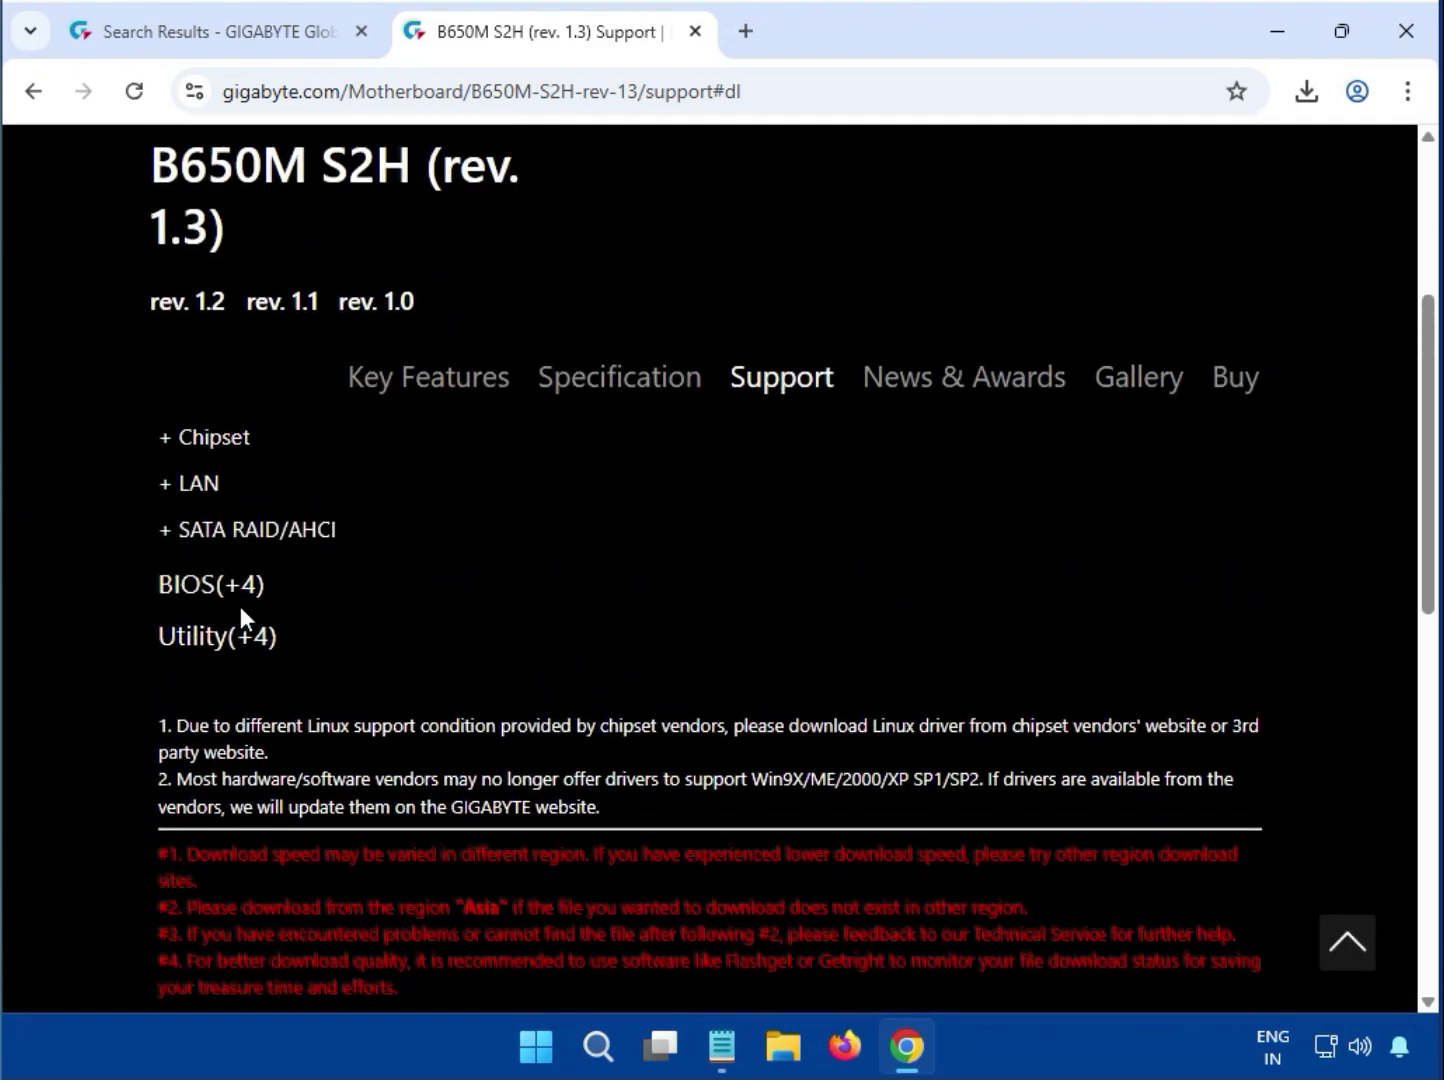
pyautogui.moveTo(258, 708); pyautogui.dragTo(162, 702)
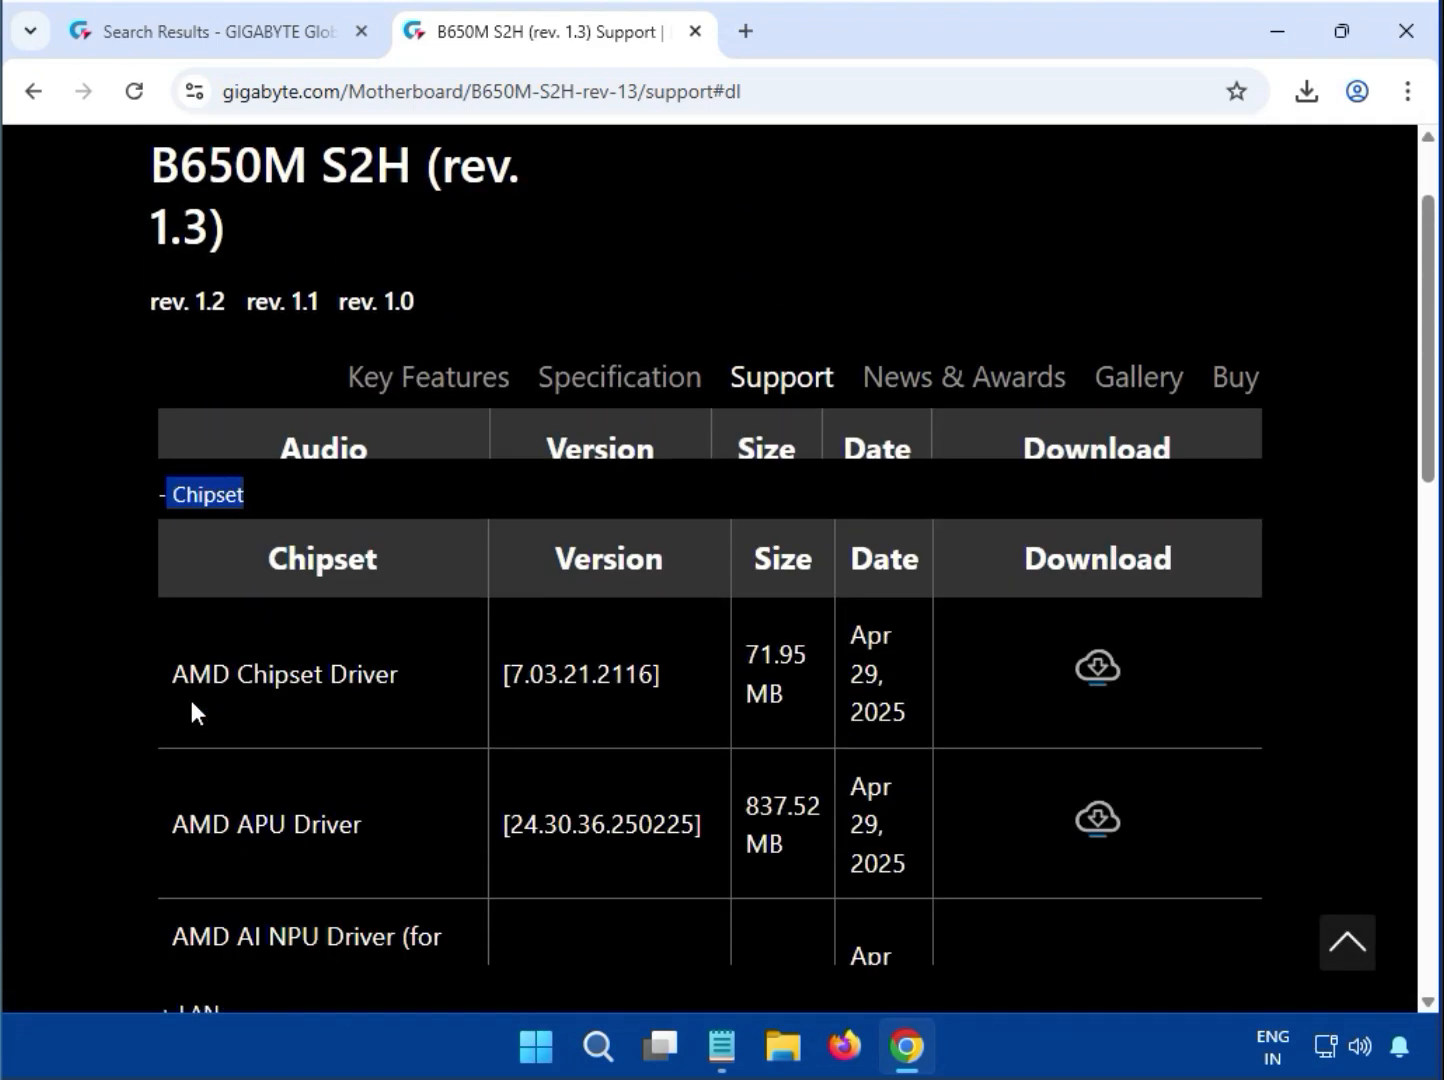
pyautogui.moveTo(171, 622); pyautogui.dragTo(348, 621)
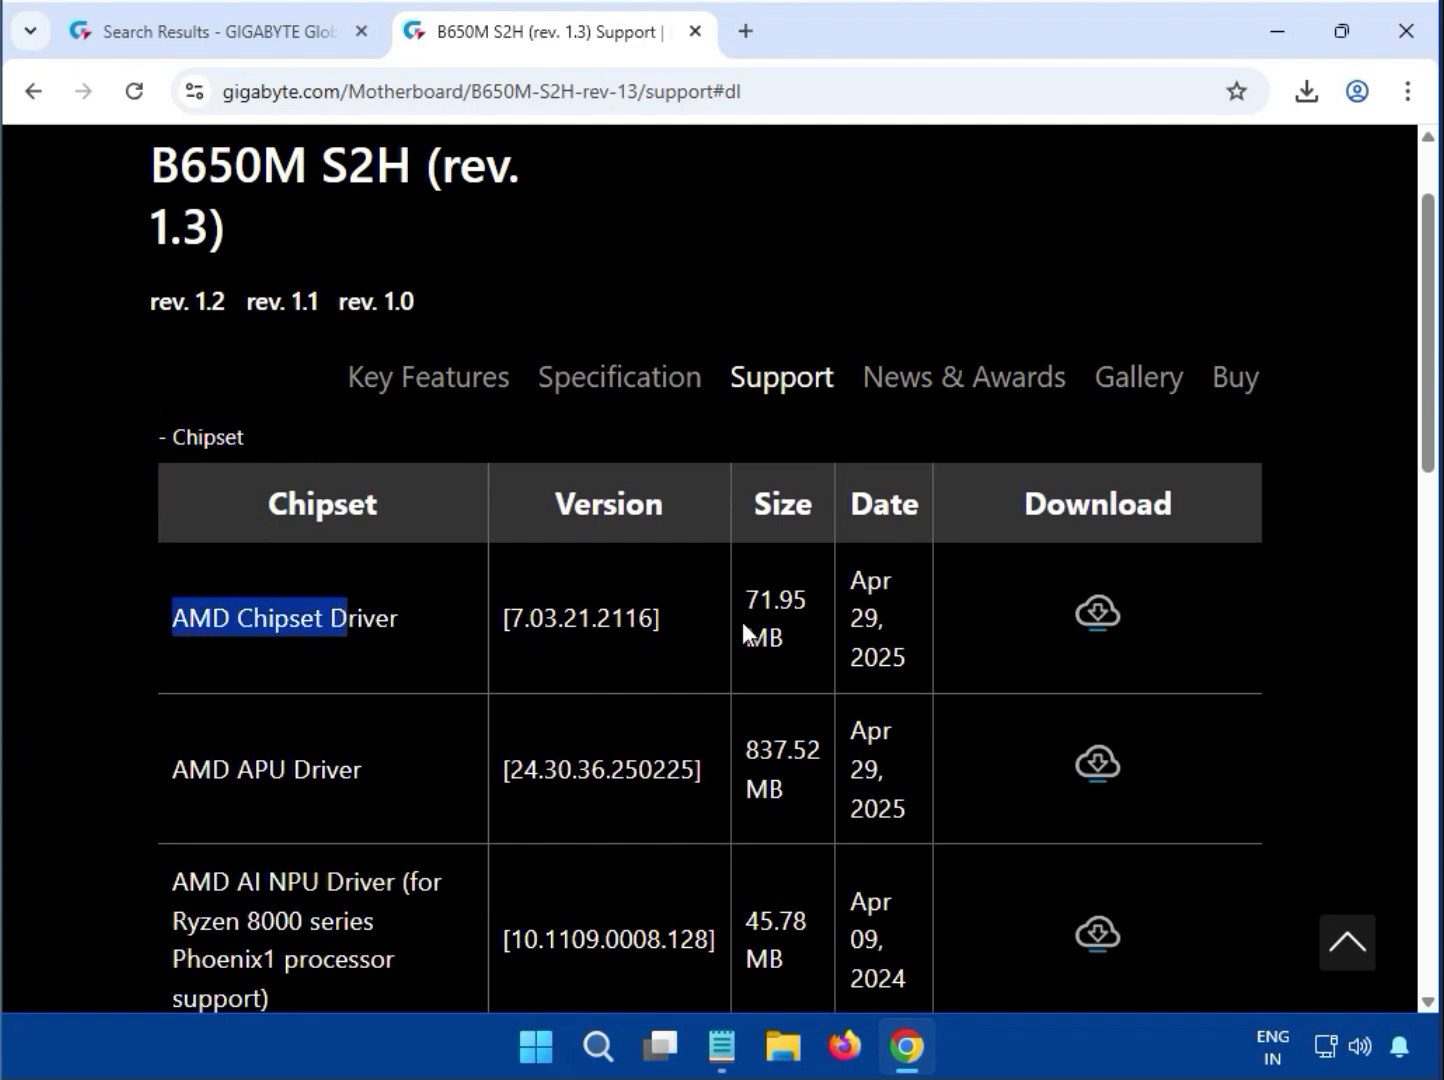
pyautogui.click(1100, 617)
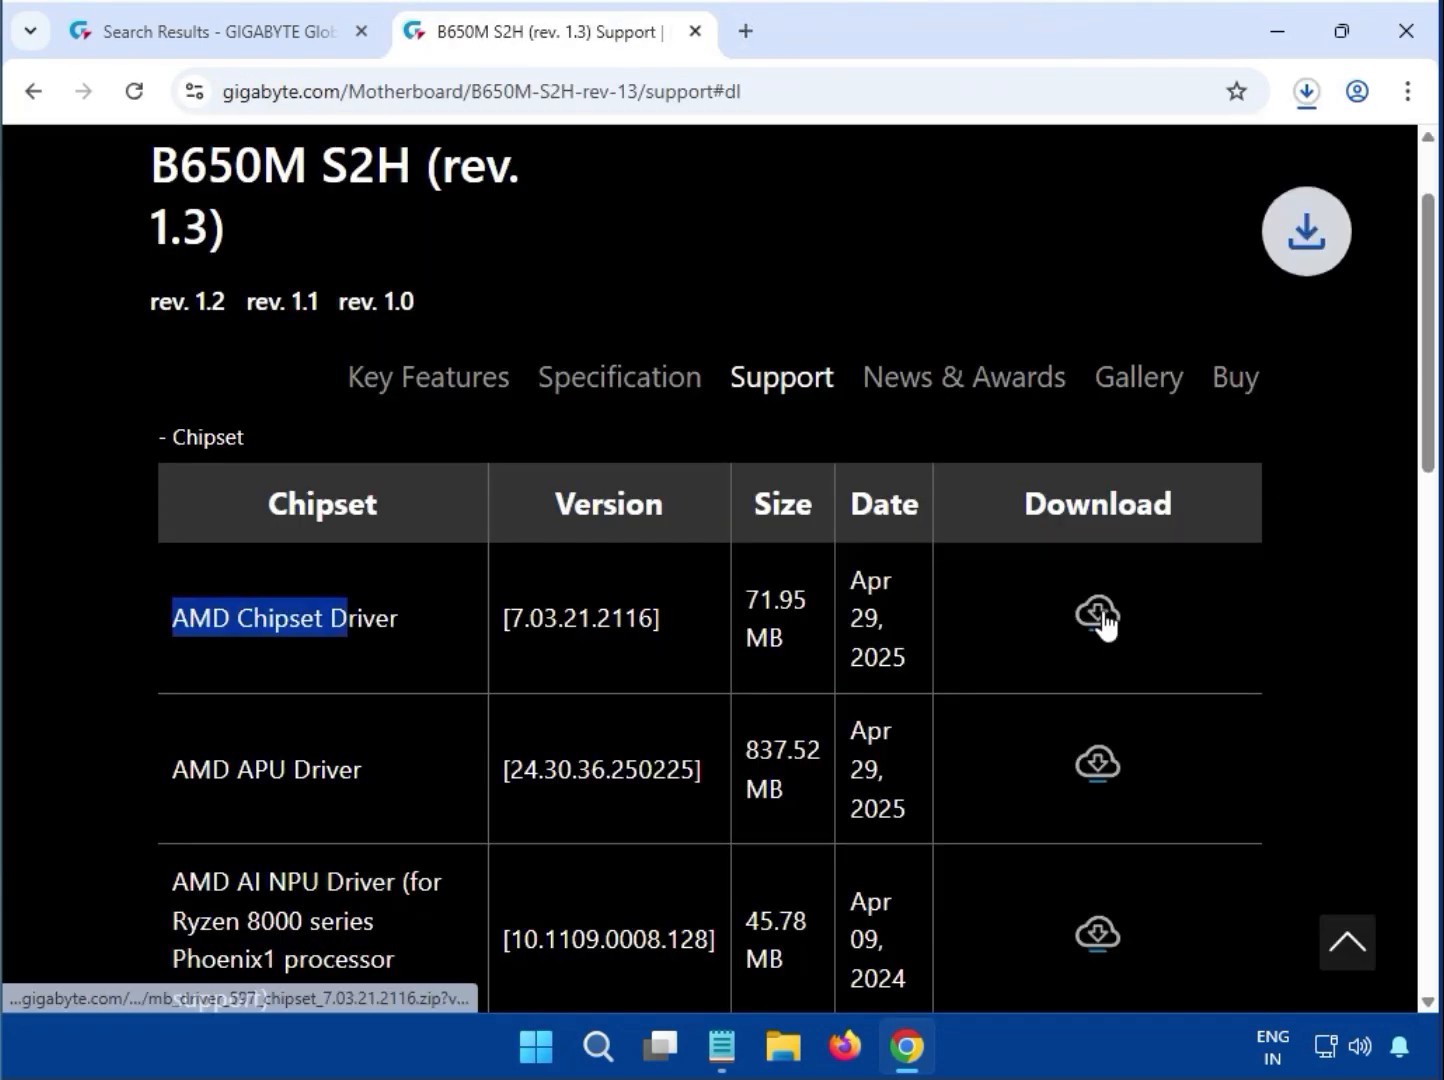
# Open the already downloaded archive mb_driver_597_chipset_7.03.21.2116 (9).zip from the browser's recent download history
pyautogui.click(1307, 90)
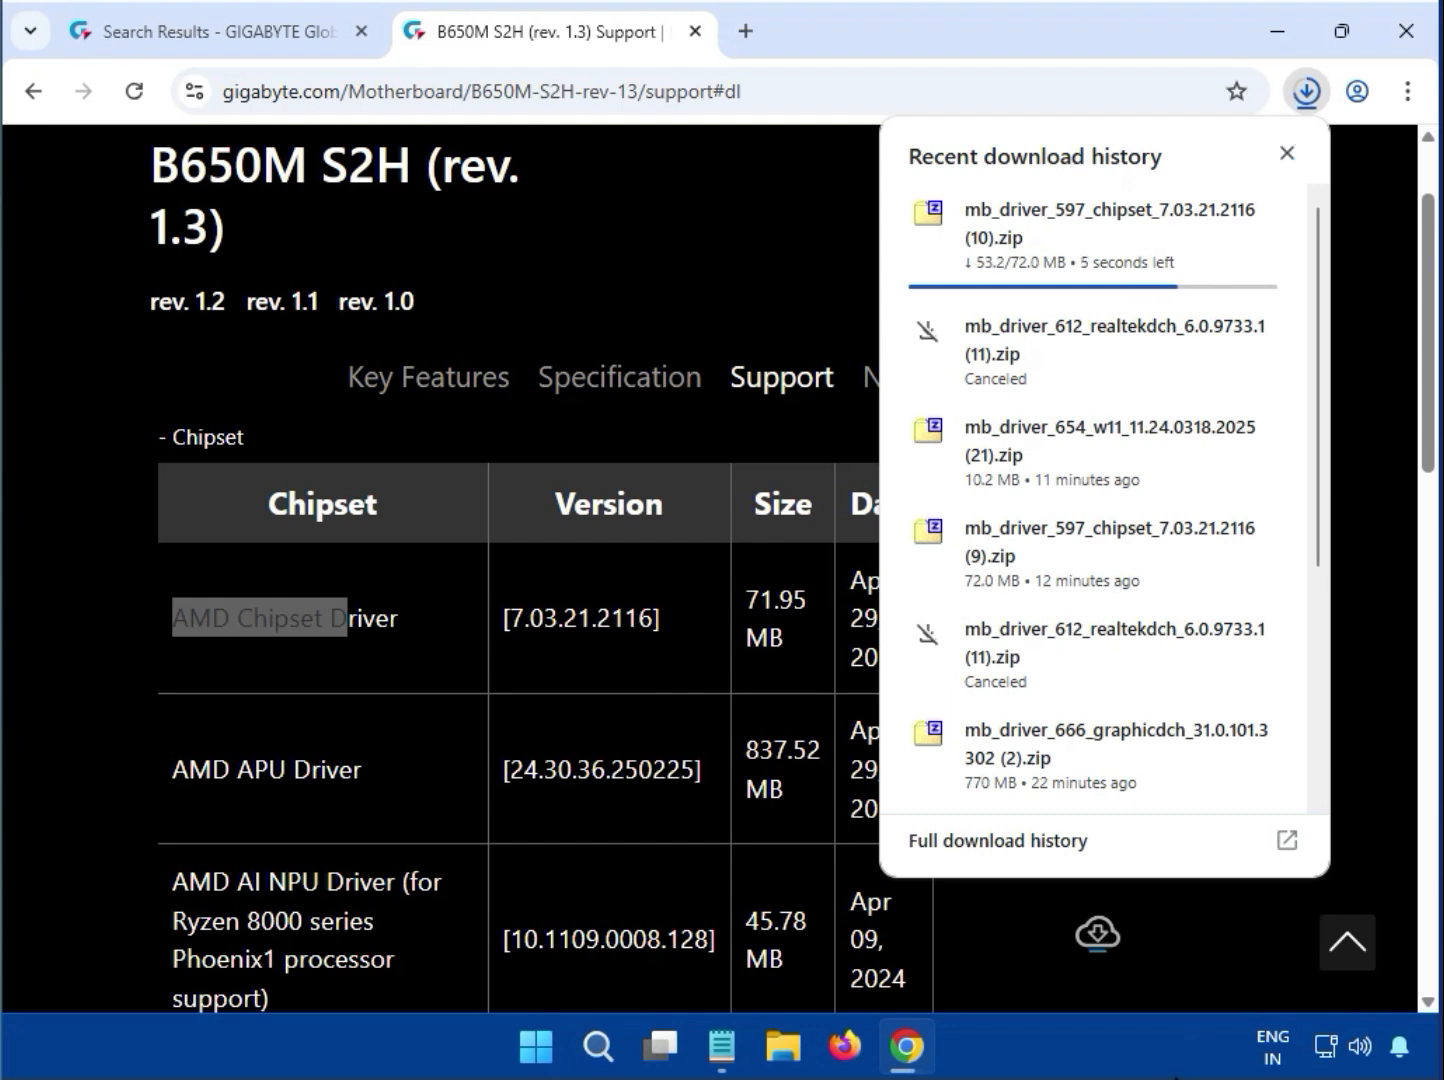
pyautogui.scroll(-3, 1102, 833)
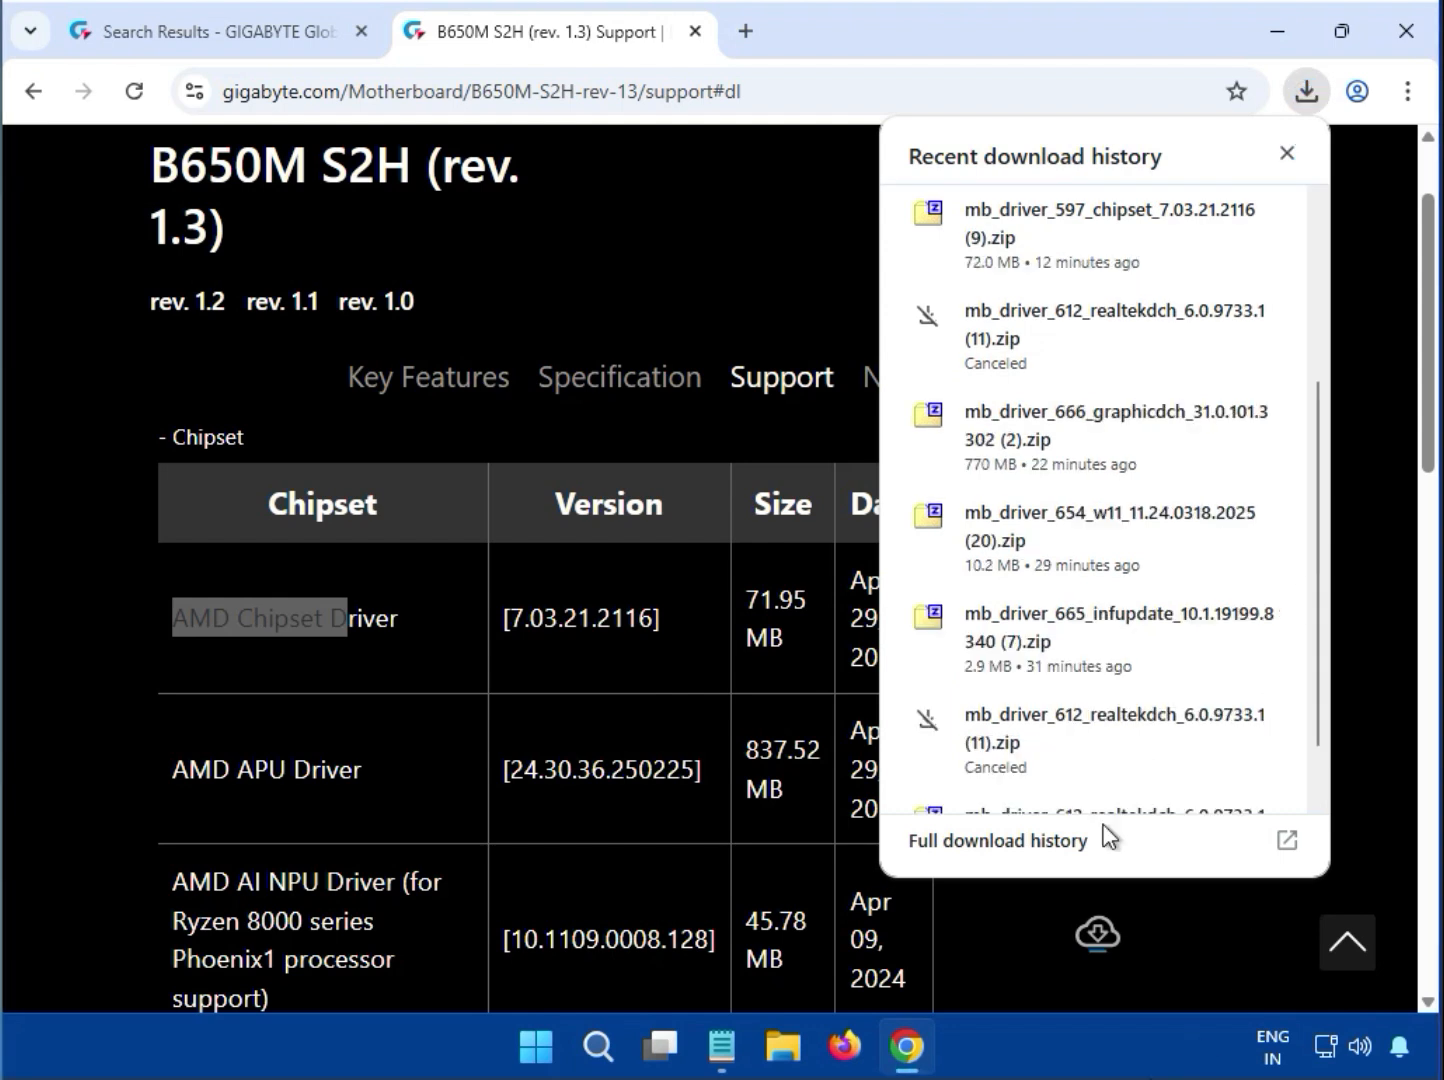
pyautogui.click(1032, 234)
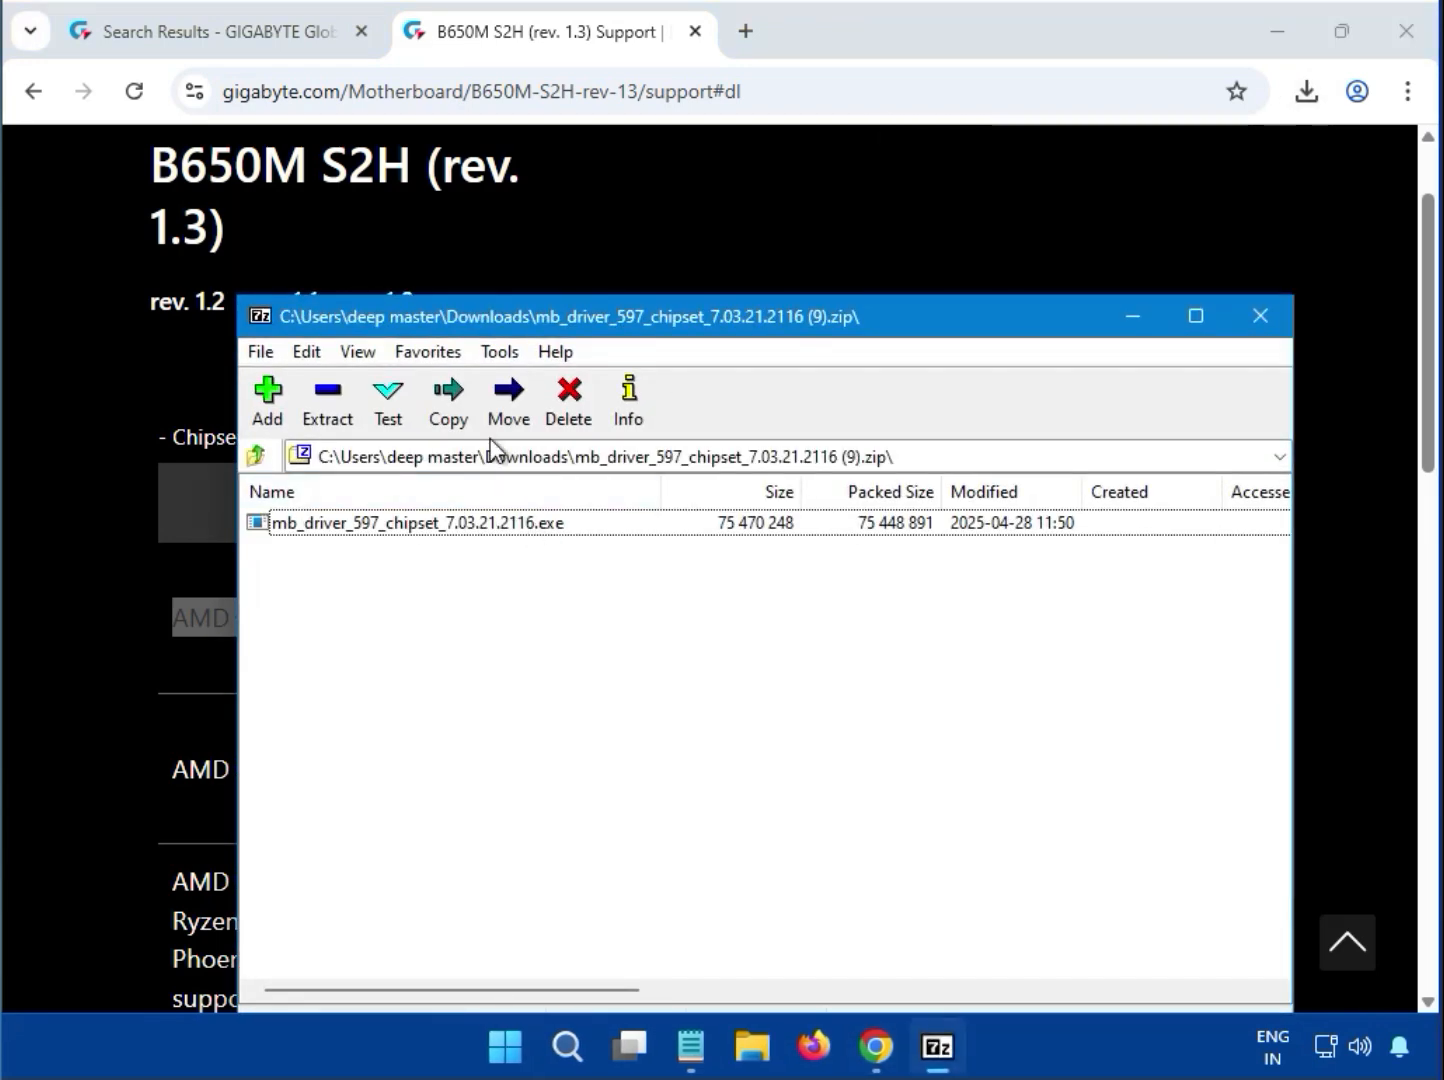
# Run mb_driver_597_chipset_7.03.21.2116.exe from the archive and allow it to make changes to the device
pyautogui.doubleClick(566, 523)
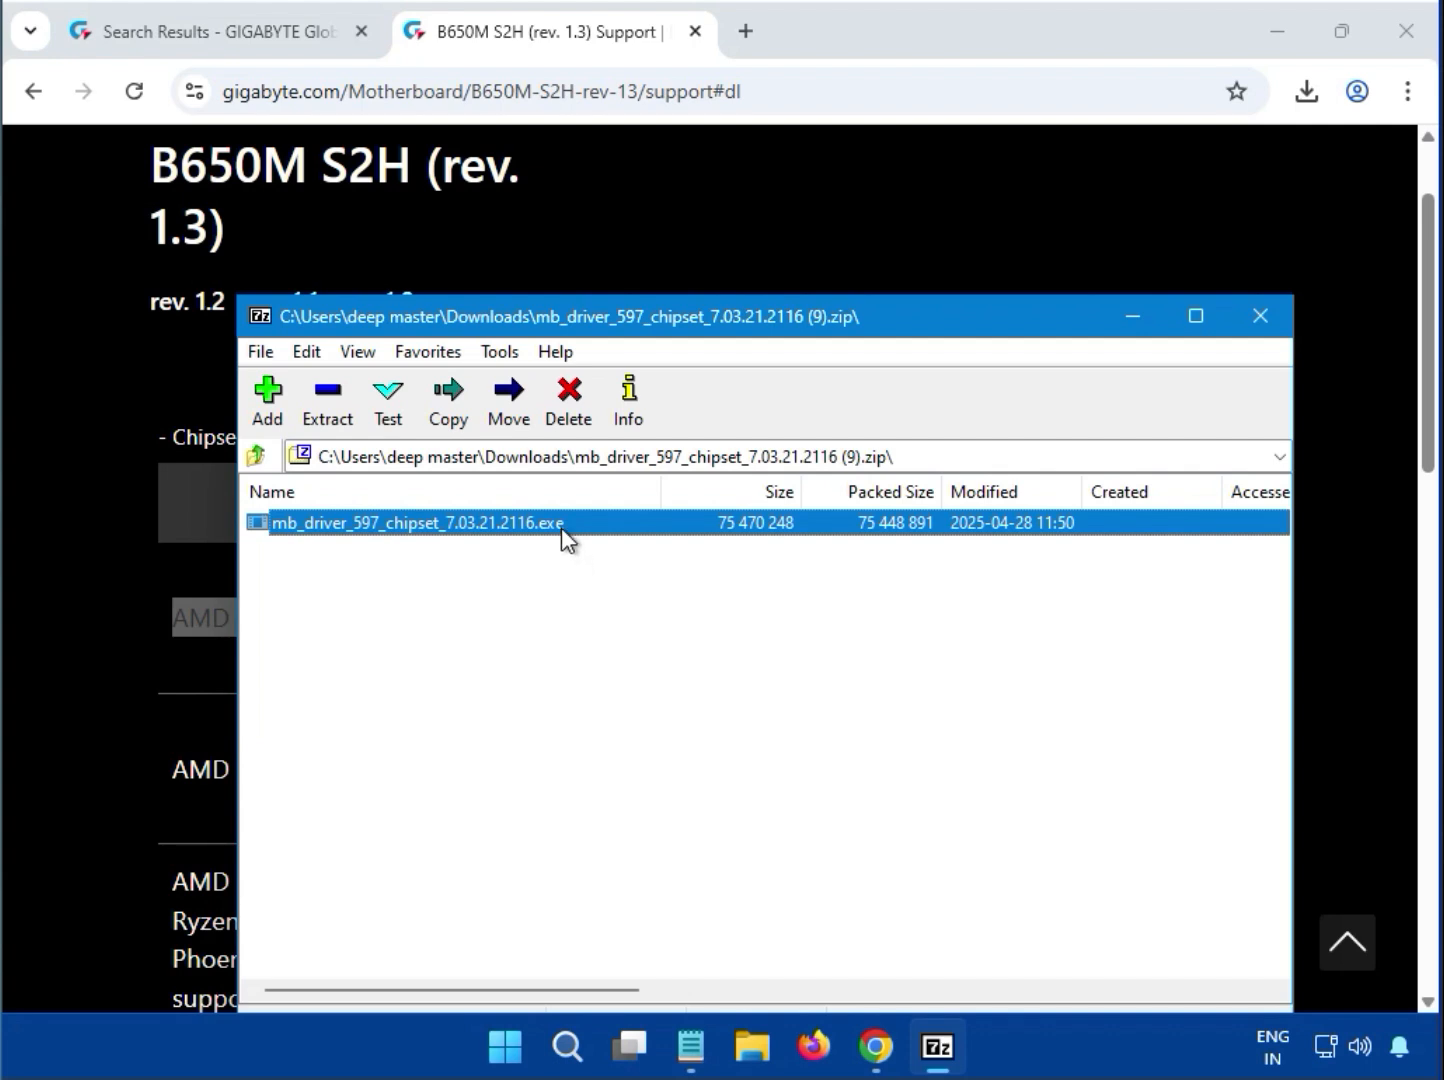
pyautogui.doubleClick(561, 526)
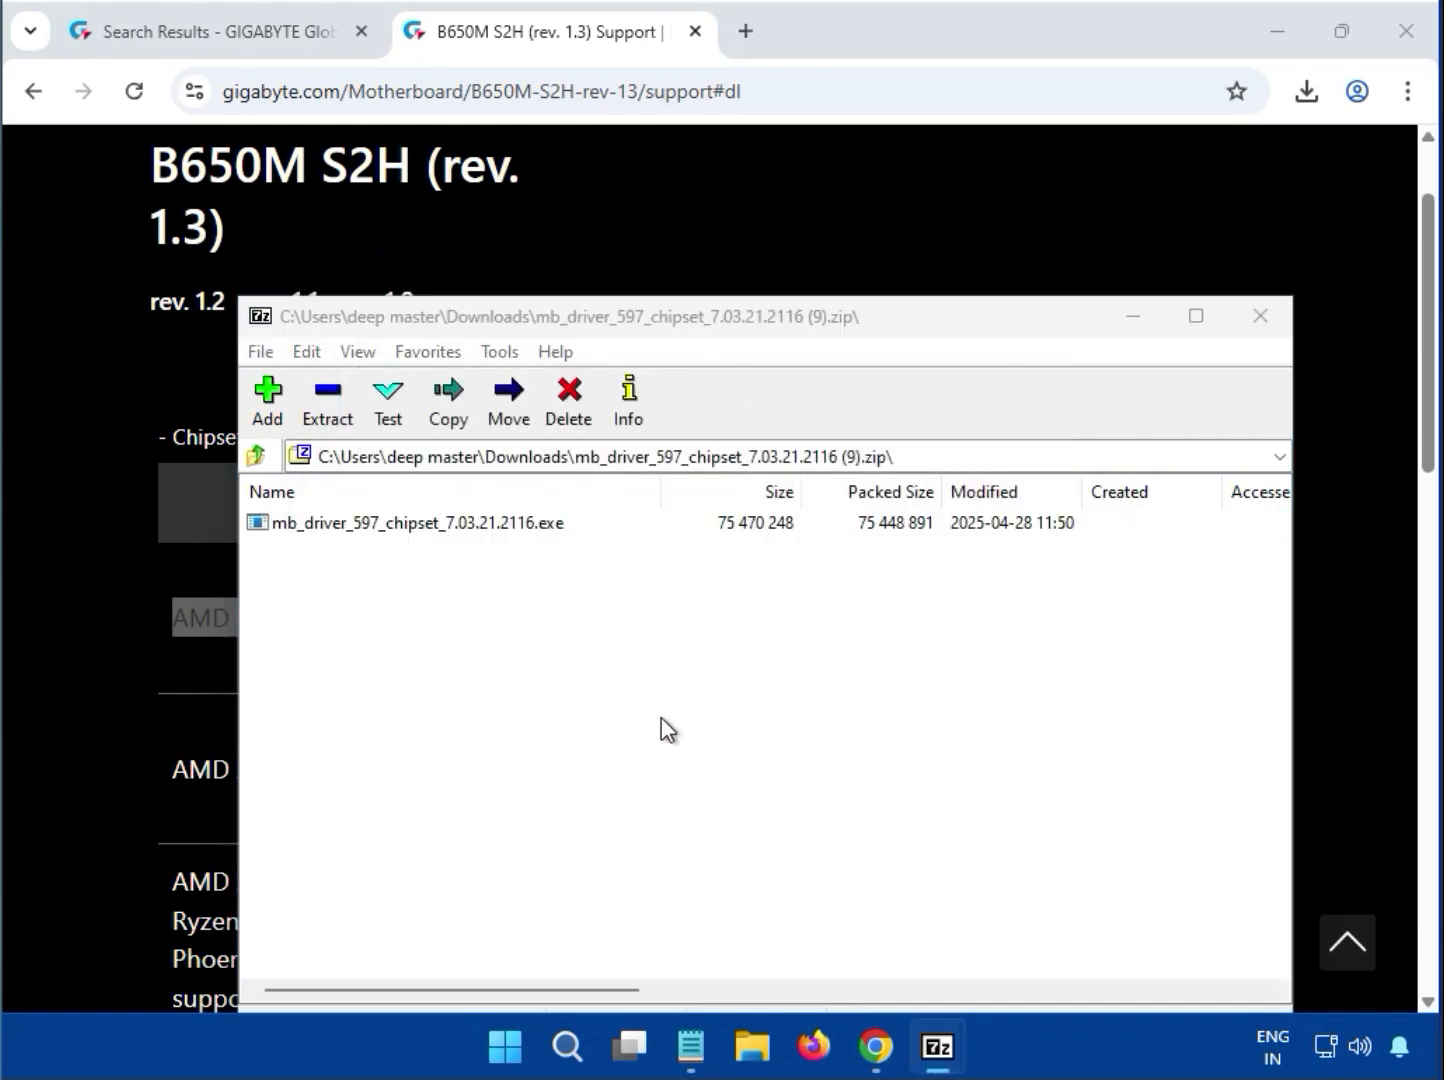
pyautogui.click(540, 524)
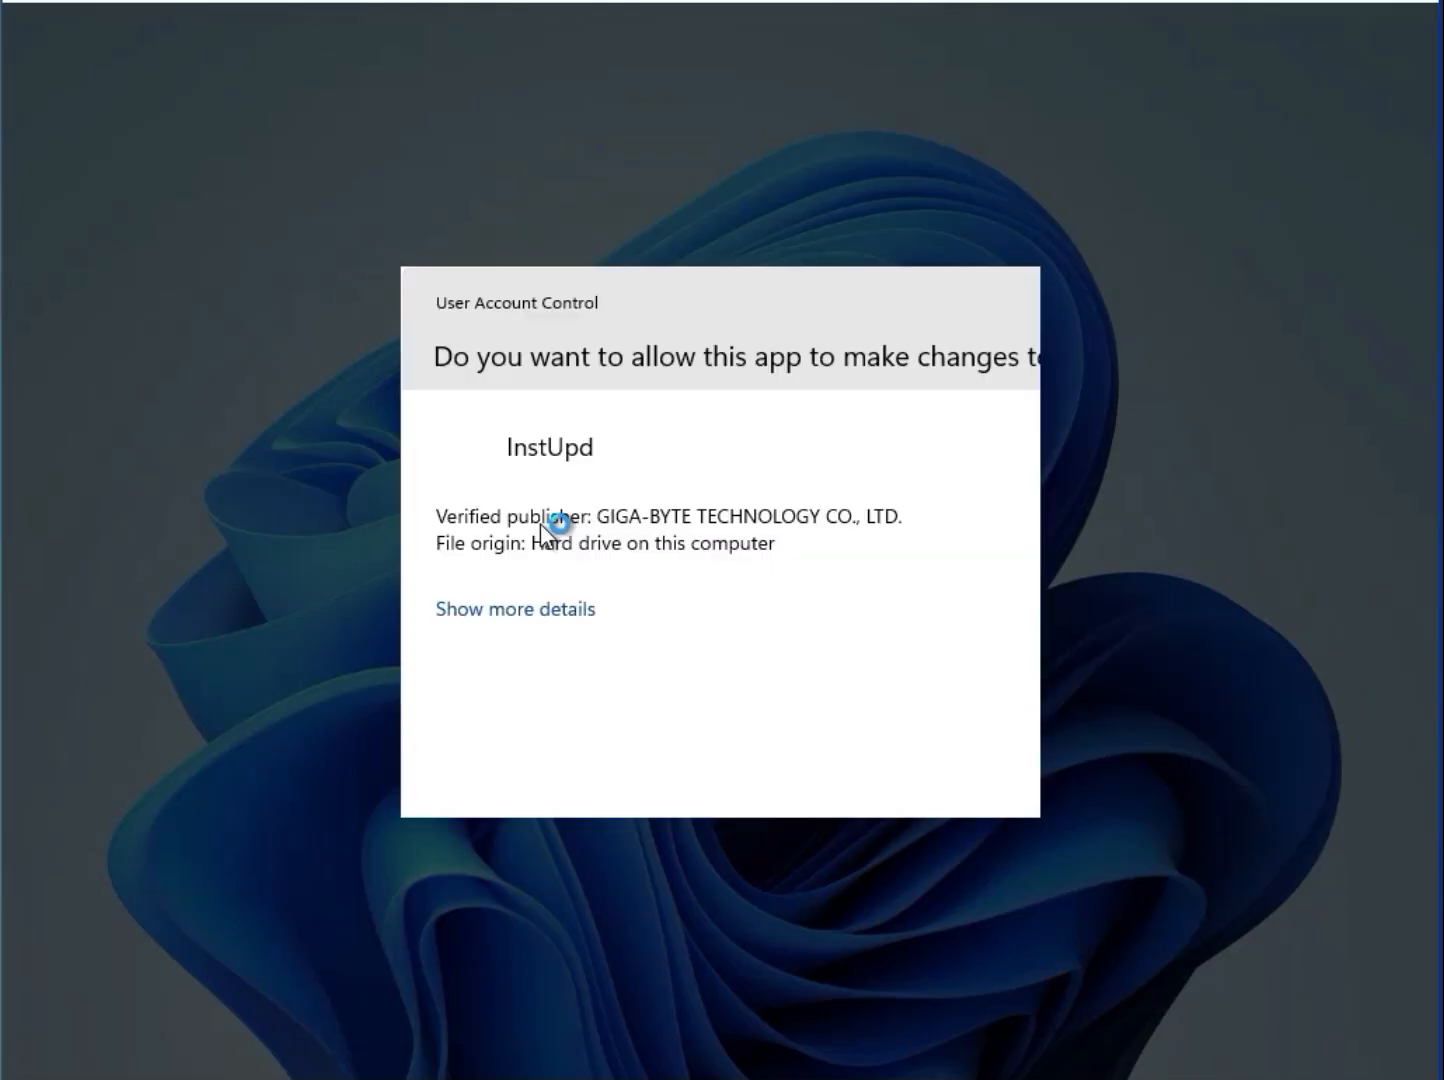
pyautogui.click(593, 751)
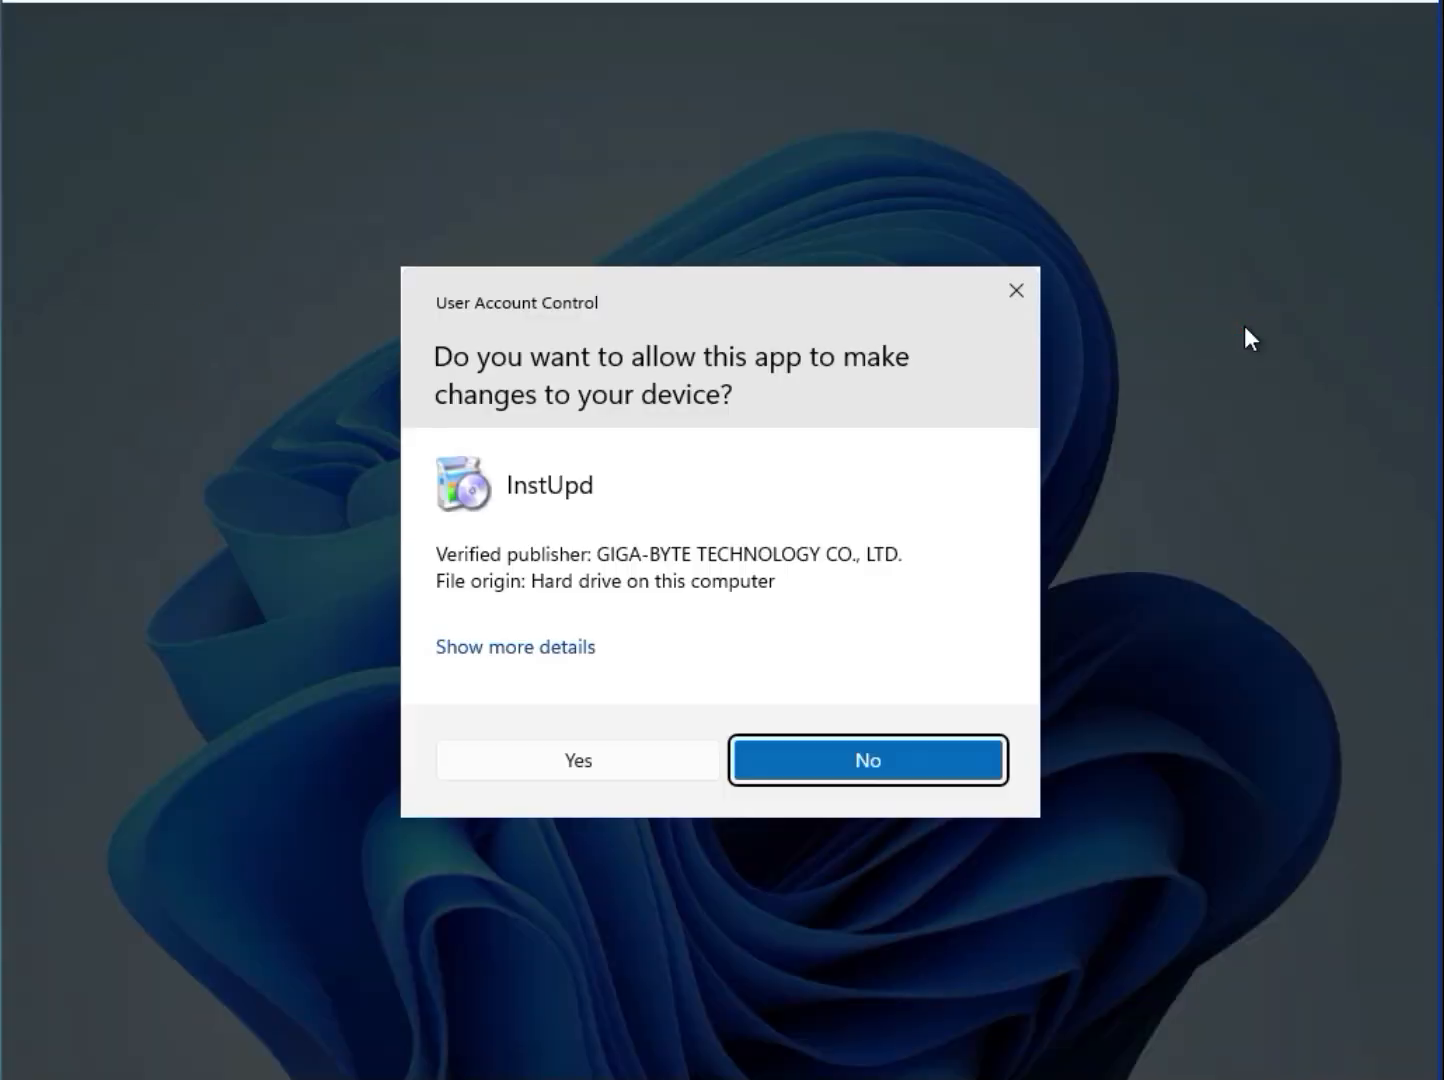
# Decline the InstUpd request to make changes to the device, and close the chipset driver archive window
pyautogui.click(906, 762)
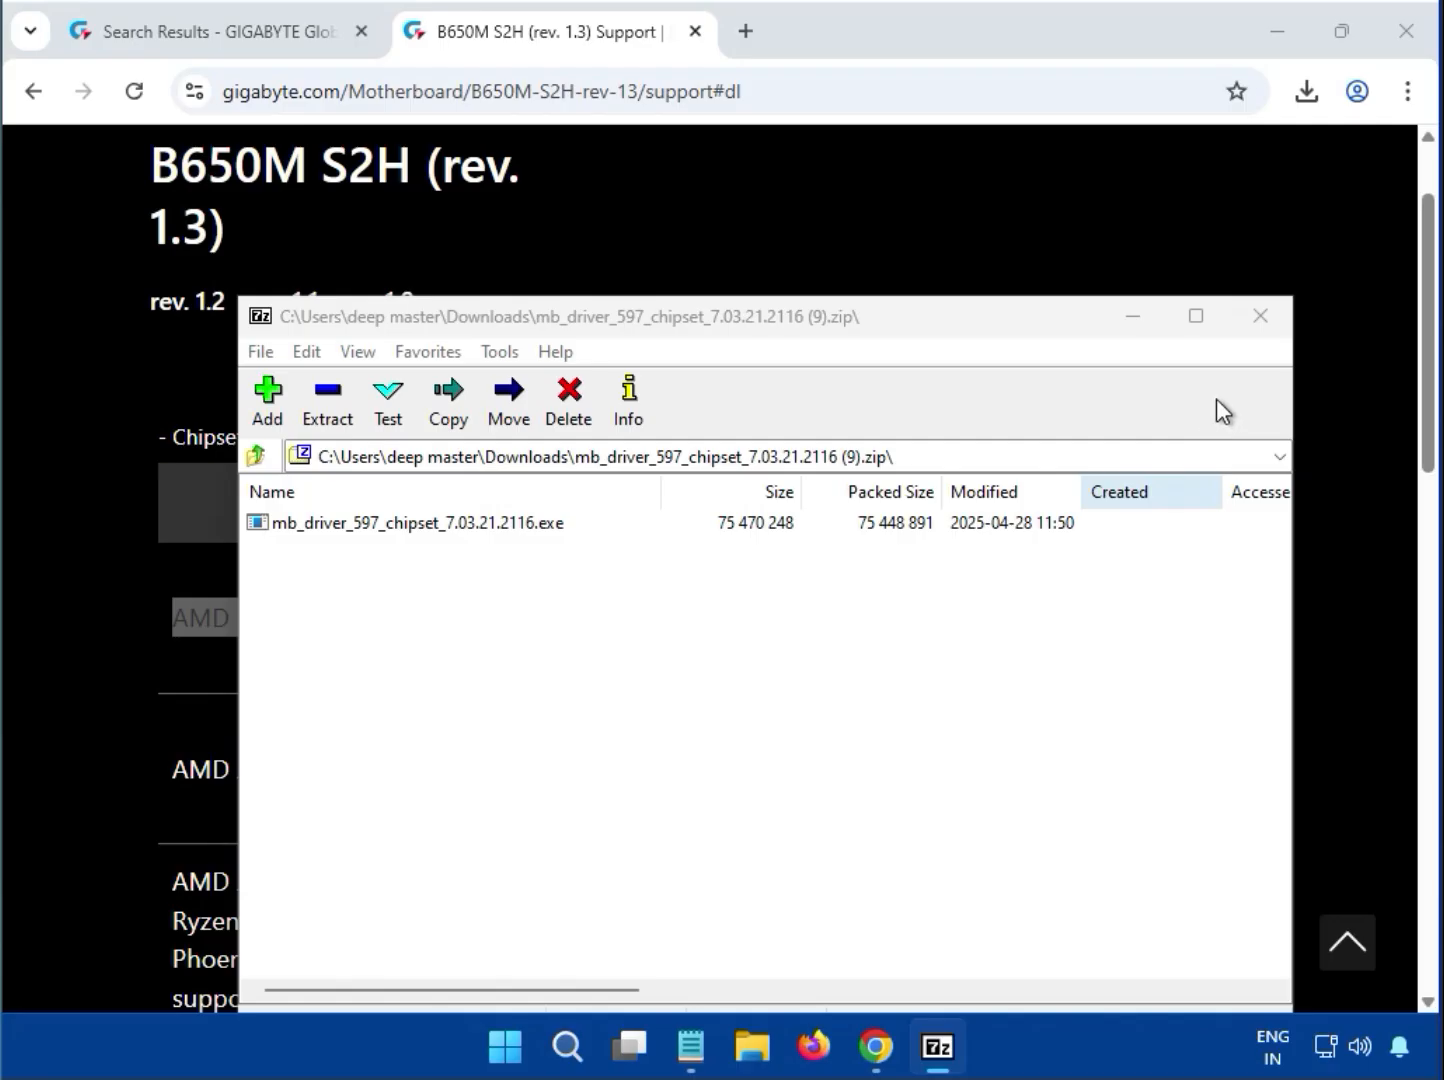
pyautogui.click(1266, 331)
pyautogui.click(750, 549)
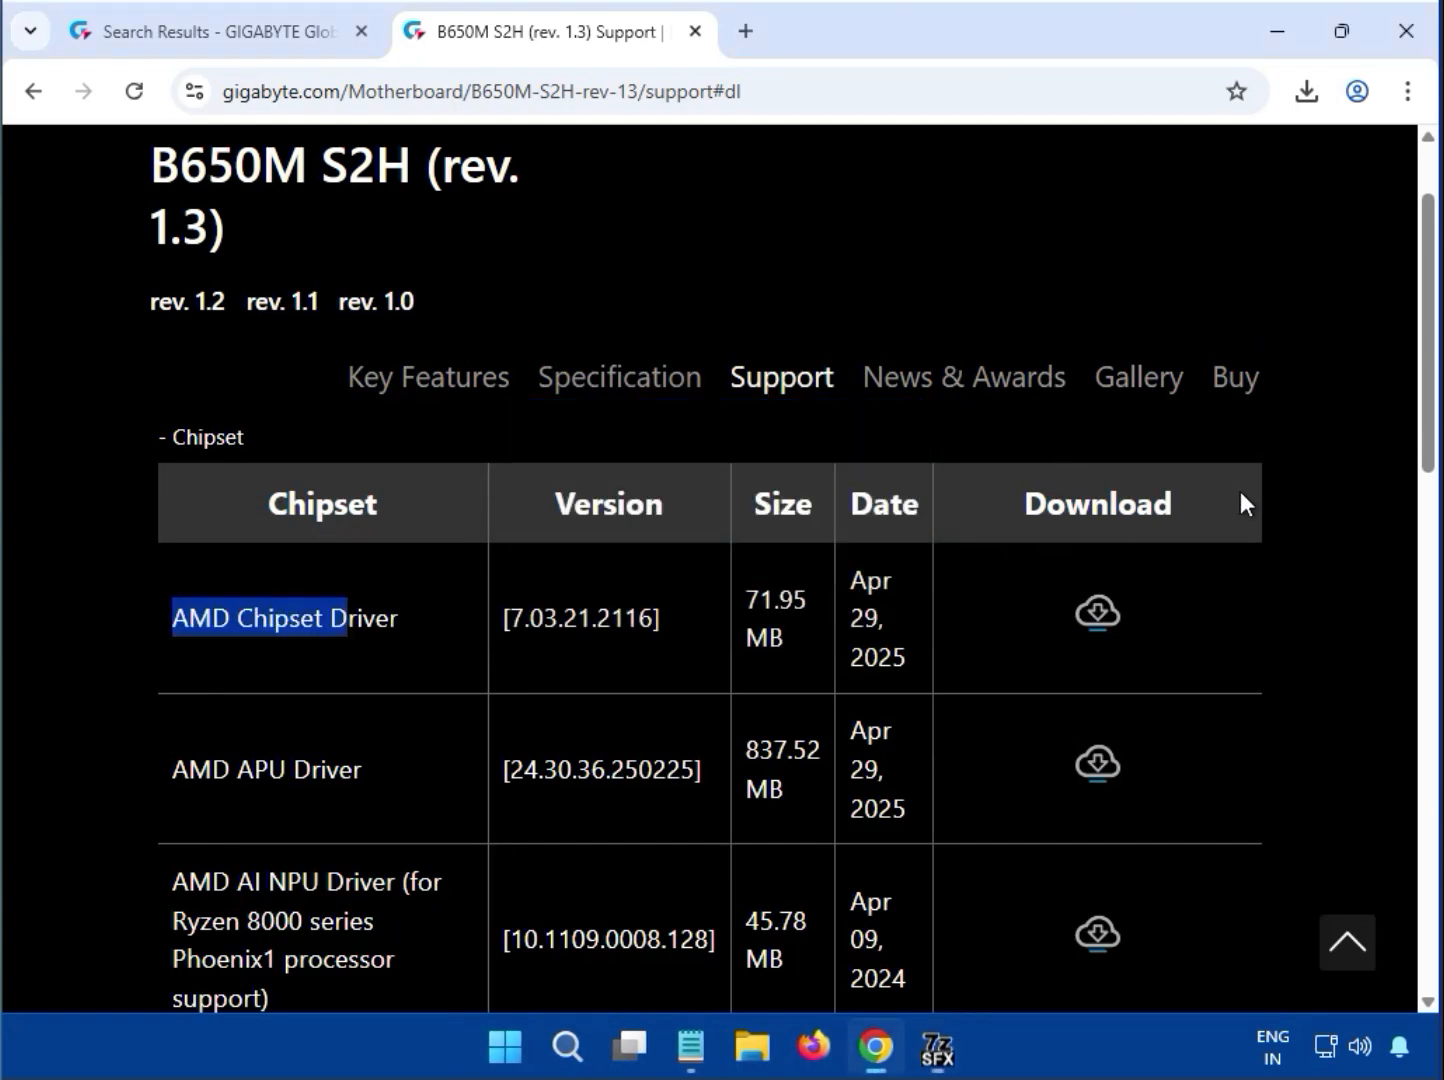
# Expand the LAN driver section and download the Realtek LAN Driver, version 11.24.0318.2025
pyautogui.scroll(5, 1310, 479)
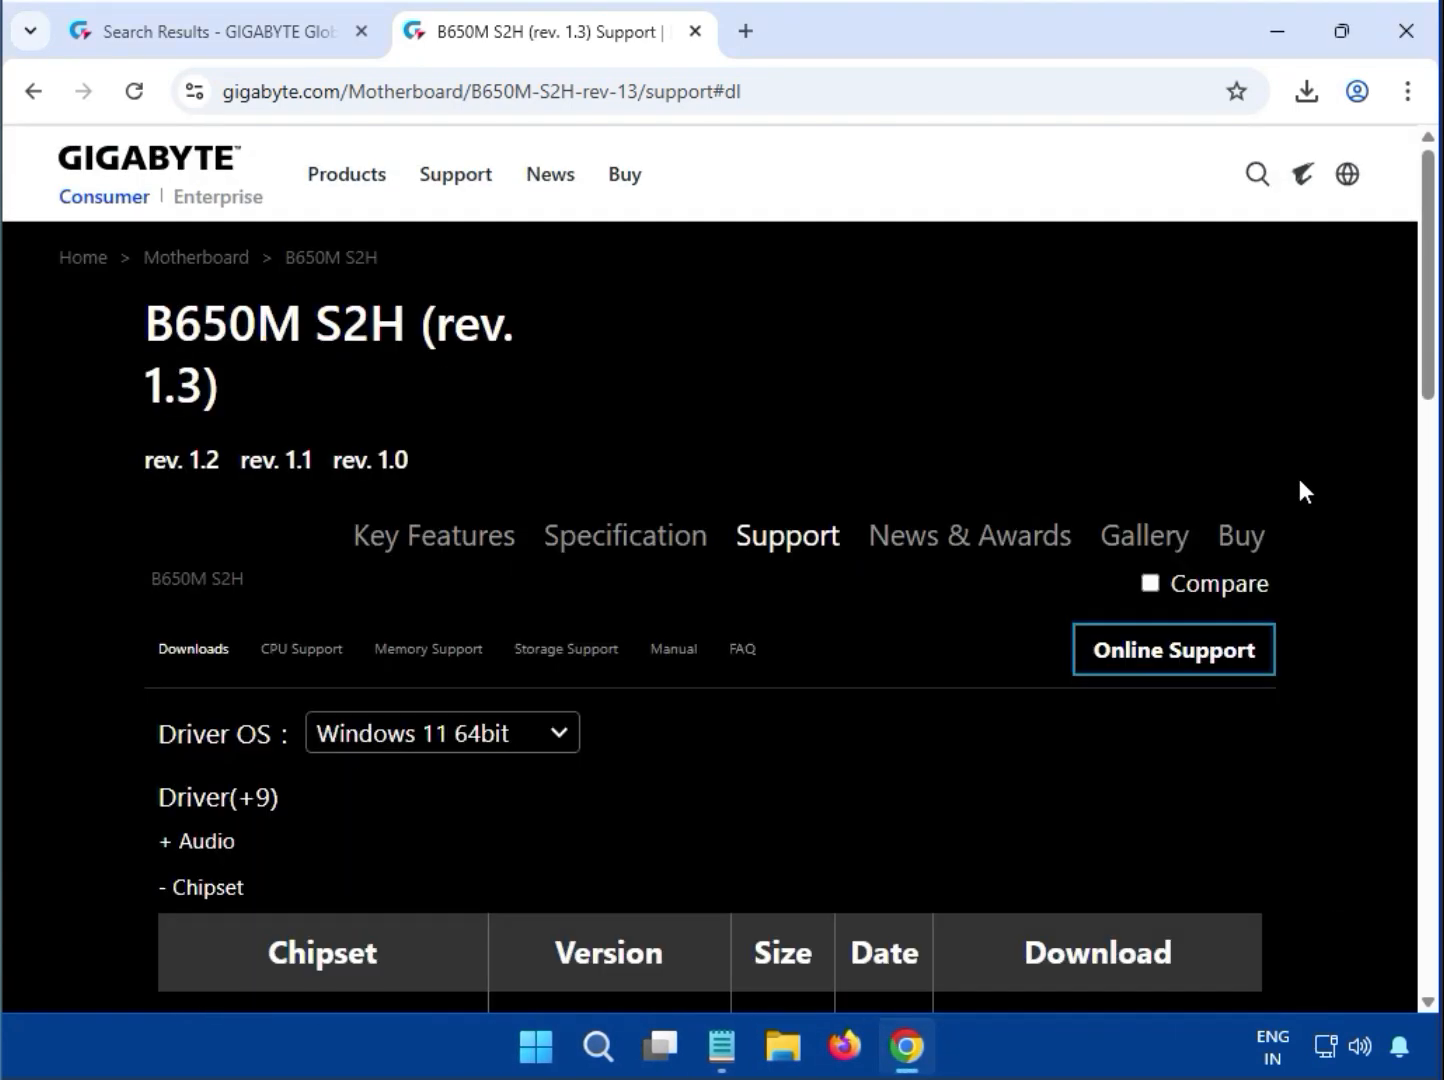
pyautogui.scroll(-10, 1300, 485)
pyautogui.scroll(1, 771, 506)
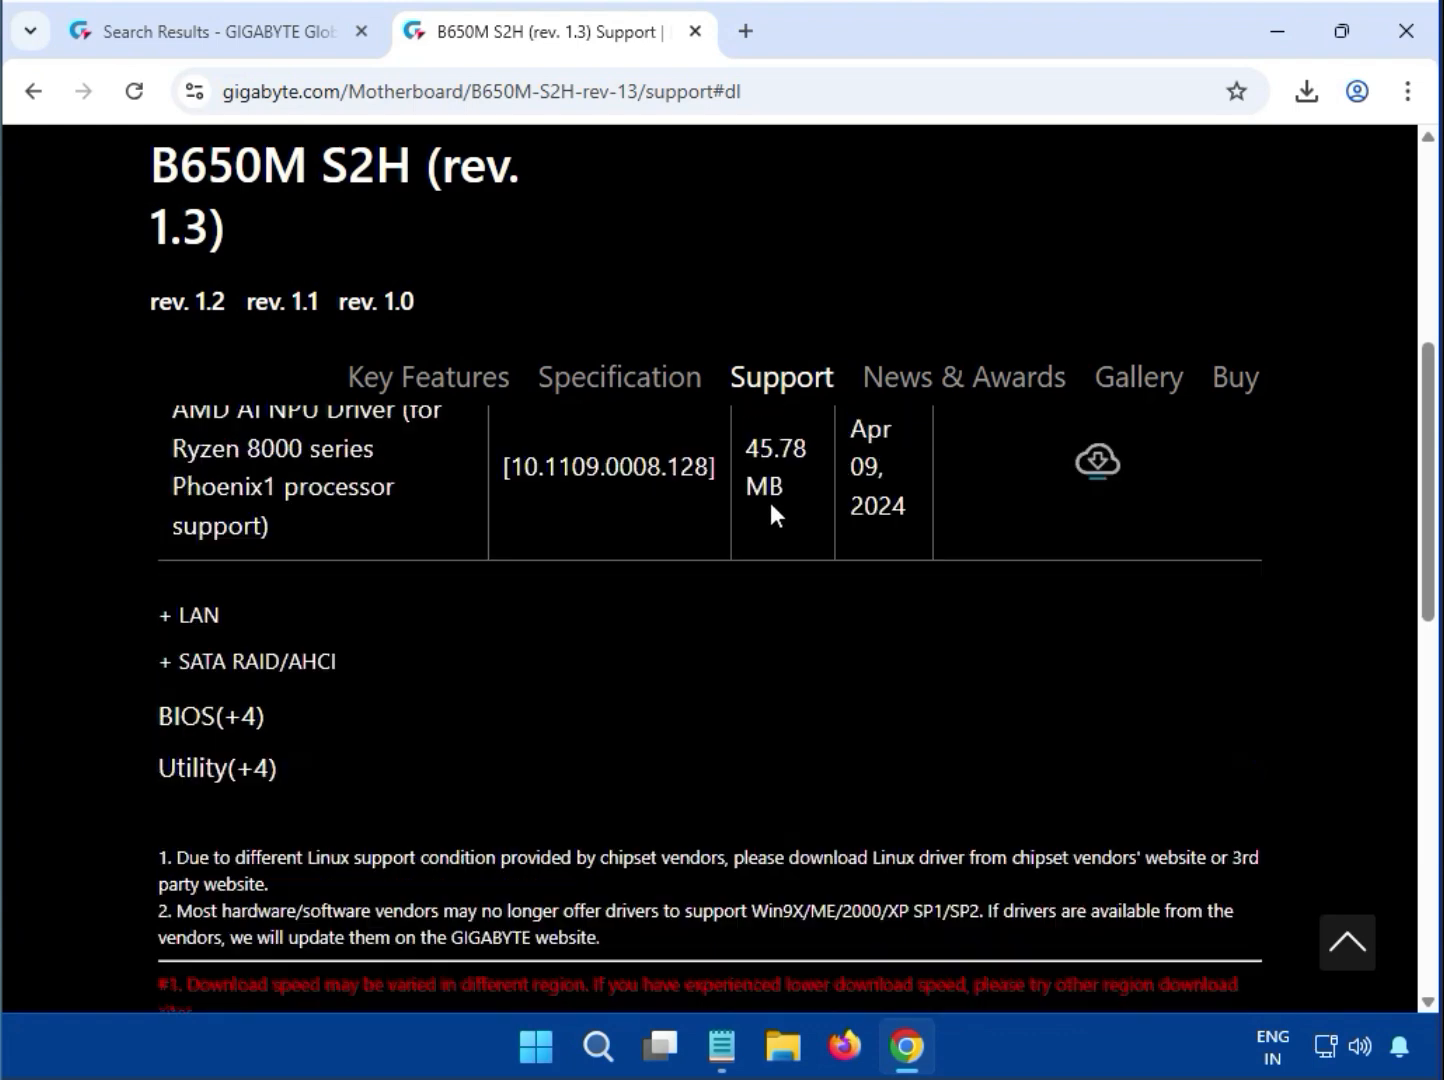
pyautogui.click(172, 671)
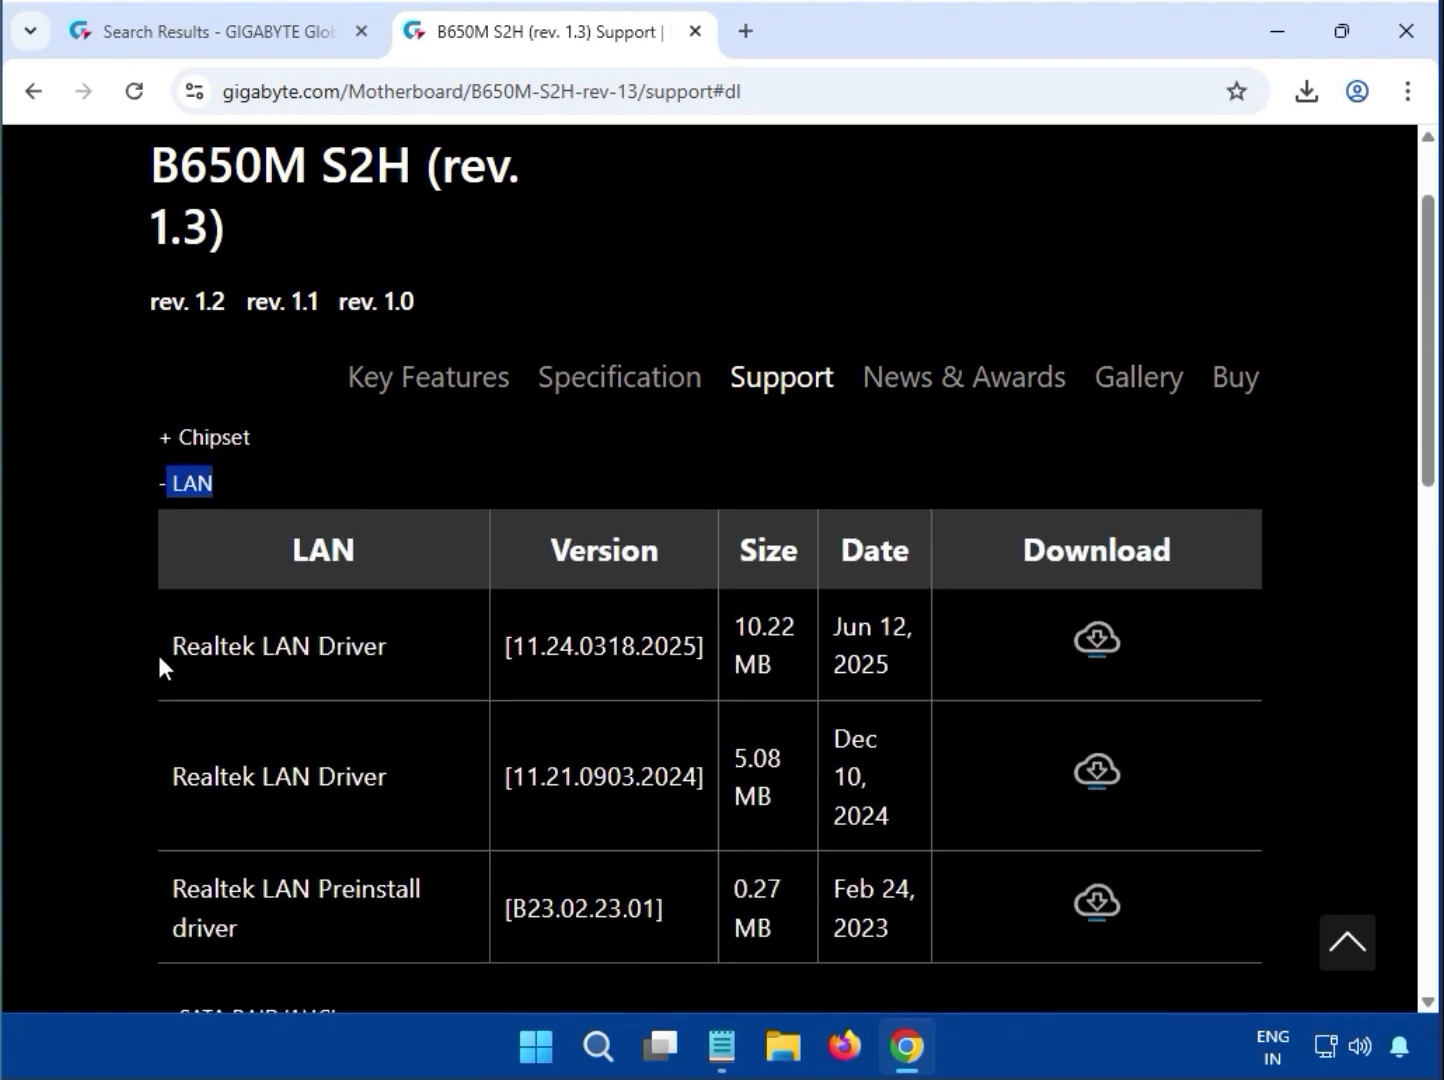
pyautogui.moveTo(157, 651); pyautogui.dragTo(394, 645)
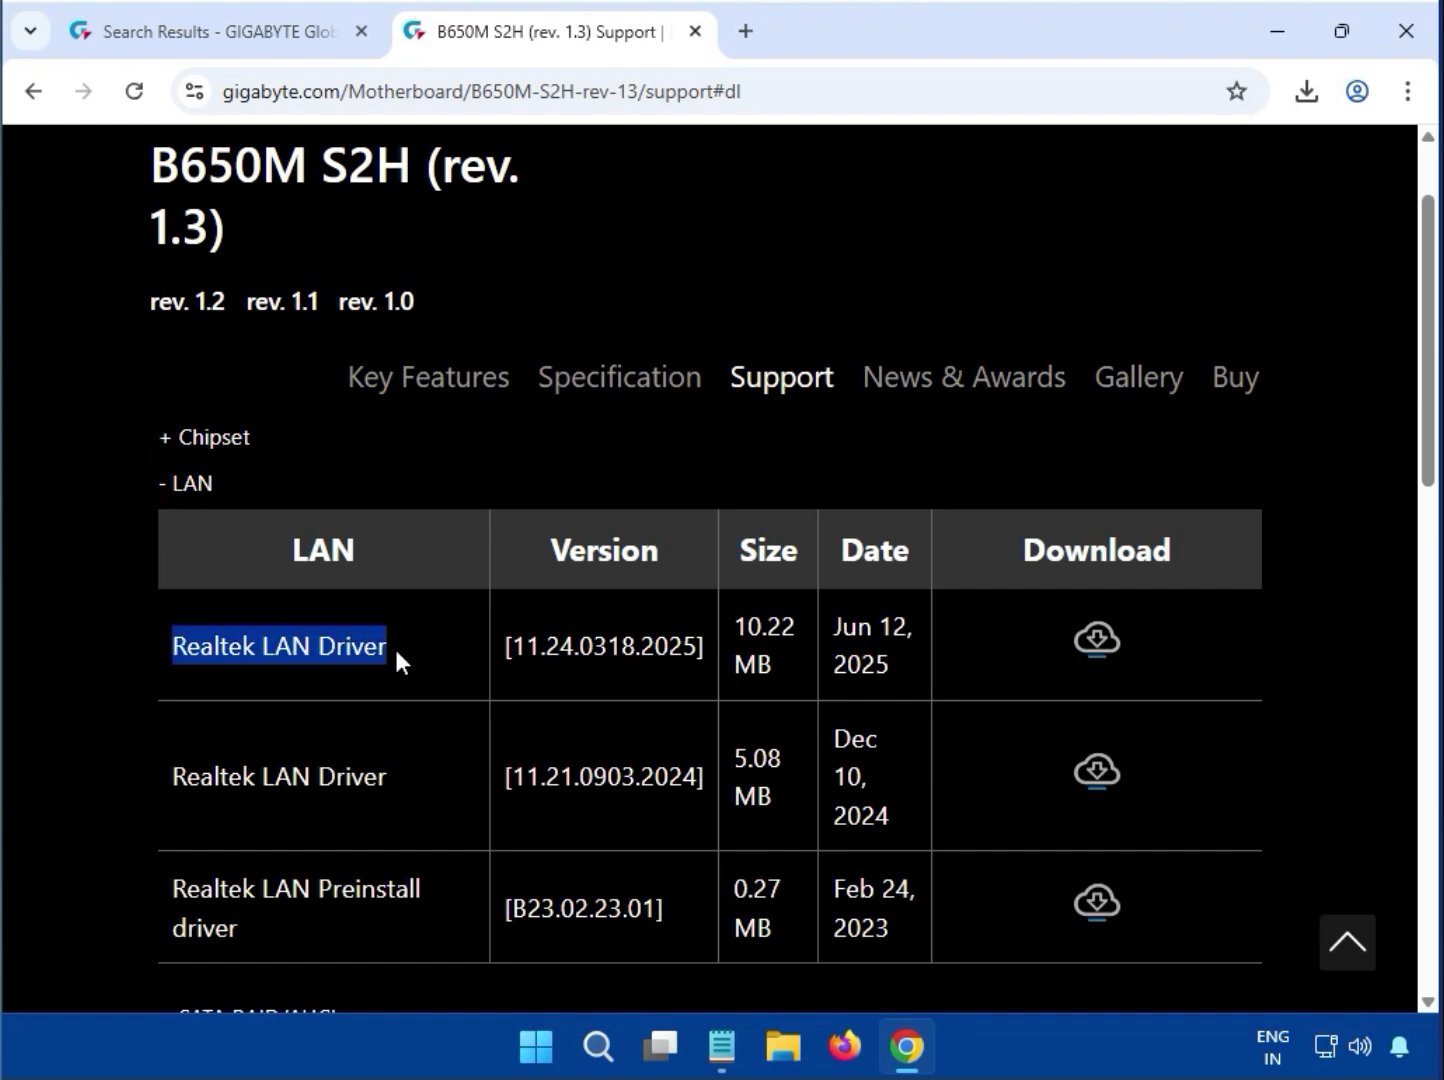
pyautogui.click(1099, 637)
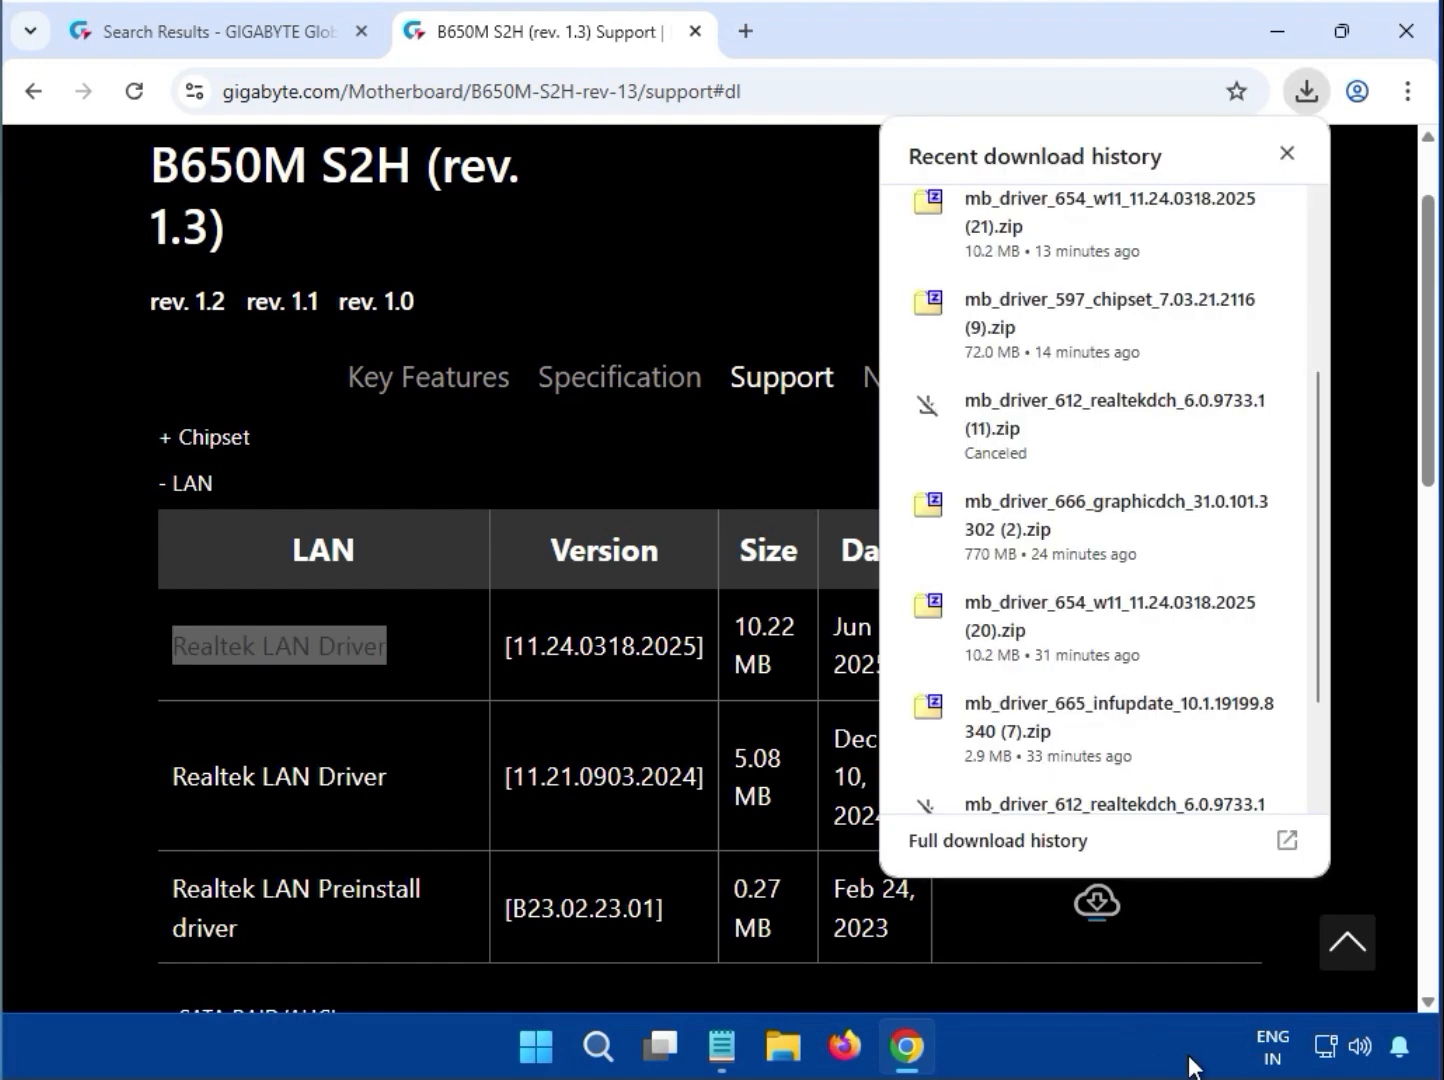
# Open the downloaded mb_driver_654_w11_11.24.0318.2025 (21).zip, run its .exe installer, and allow it to make changes to the device
pyautogui.click(1036, 236)
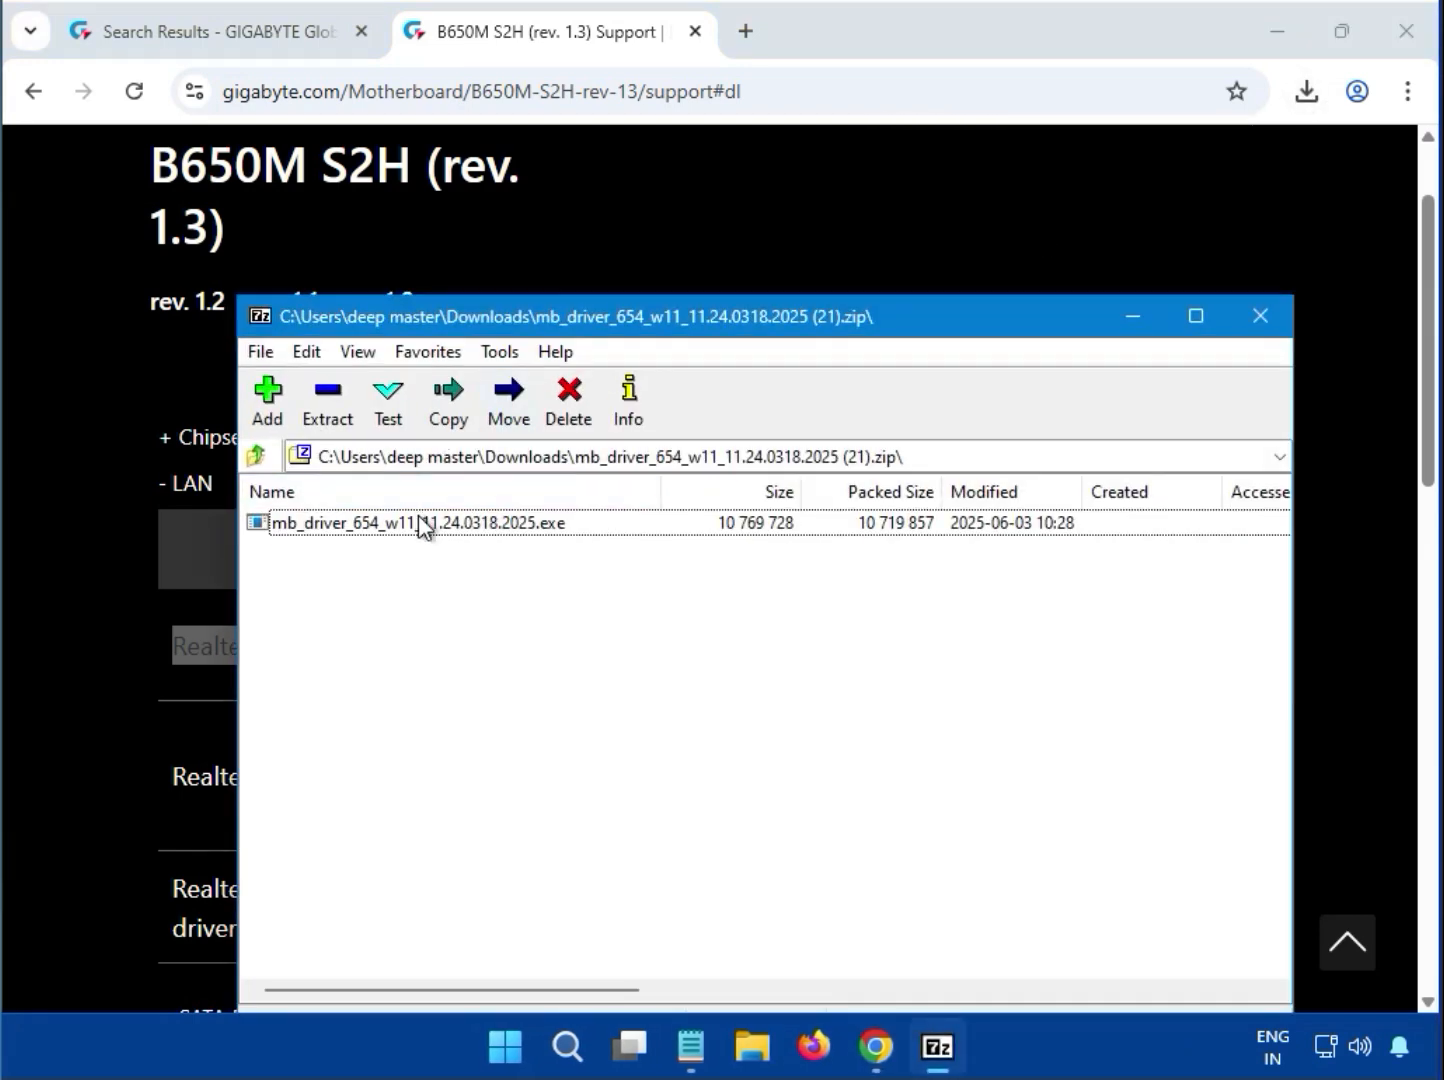
pyautogui.doubleClick(418, 518)
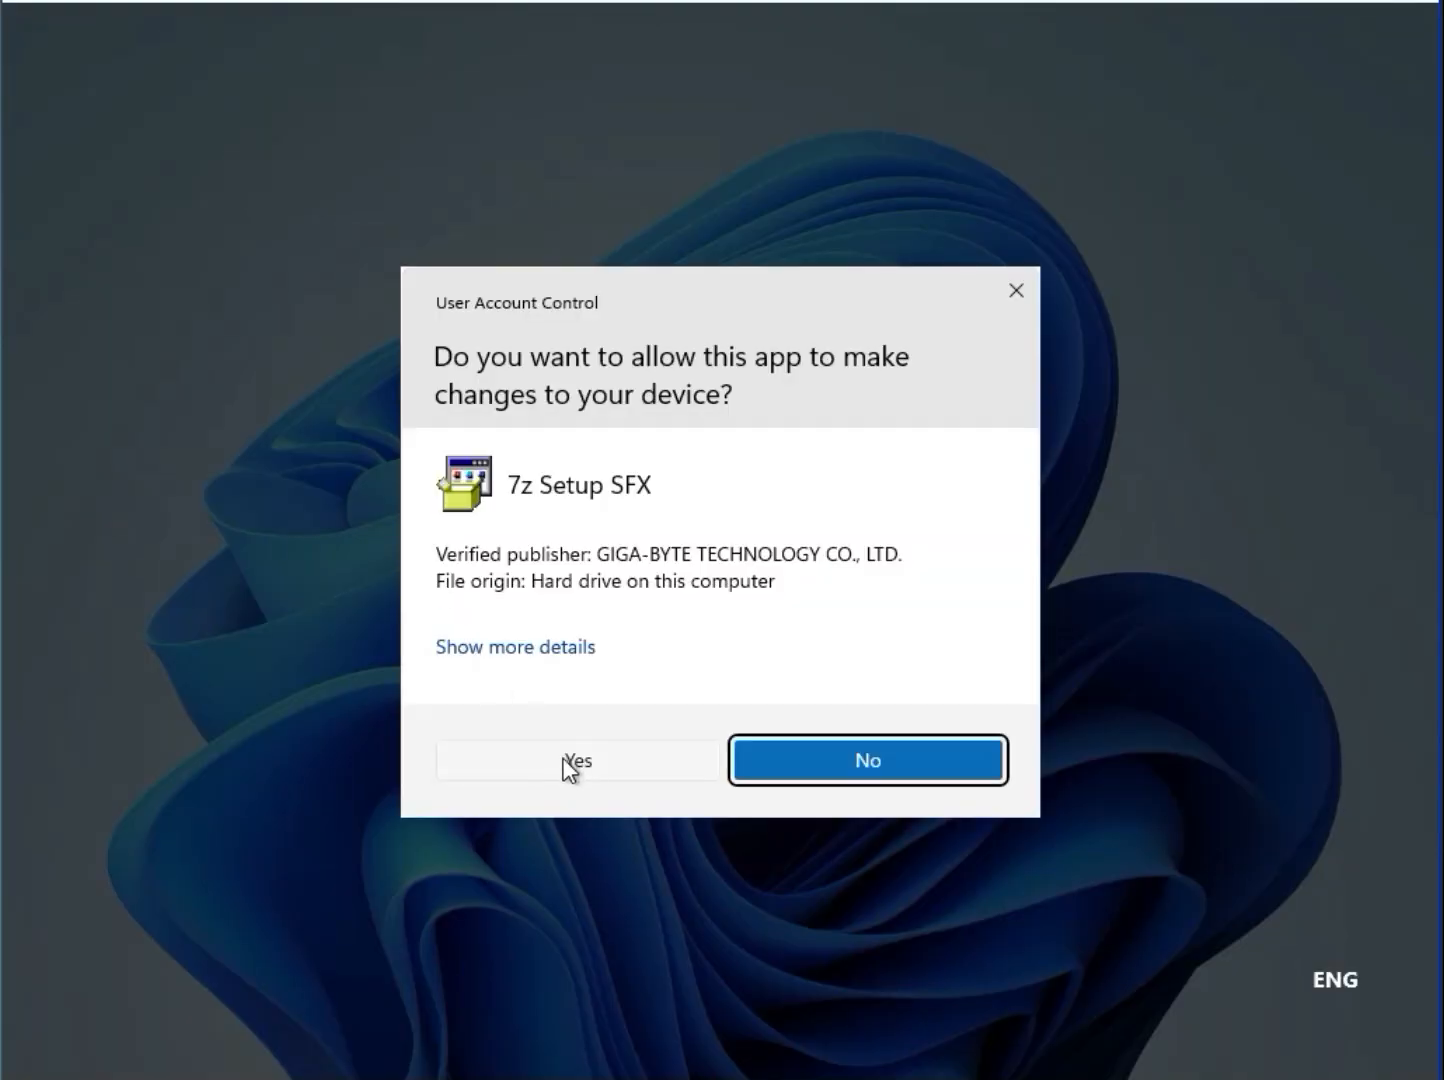
pyautogui.click(567, 762)
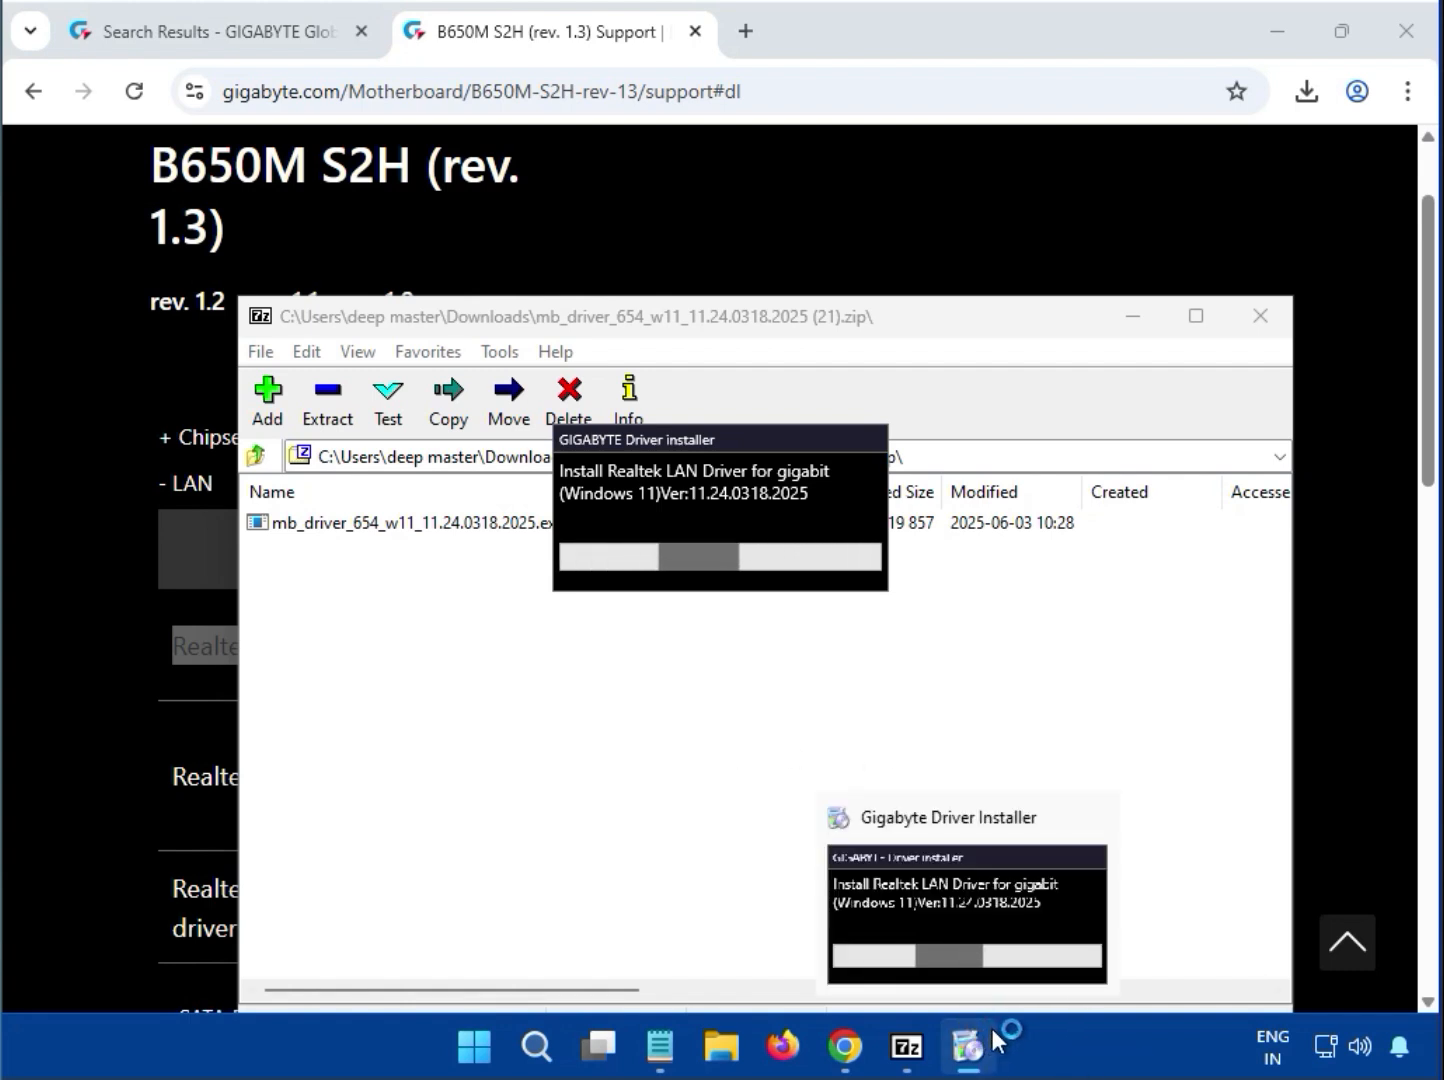
# Wait for the Realtek LAN driver installation to finish, and close the archive window
pyautogui.click(1260, 316)
pyautogui.scroll(4, 1285, 790)
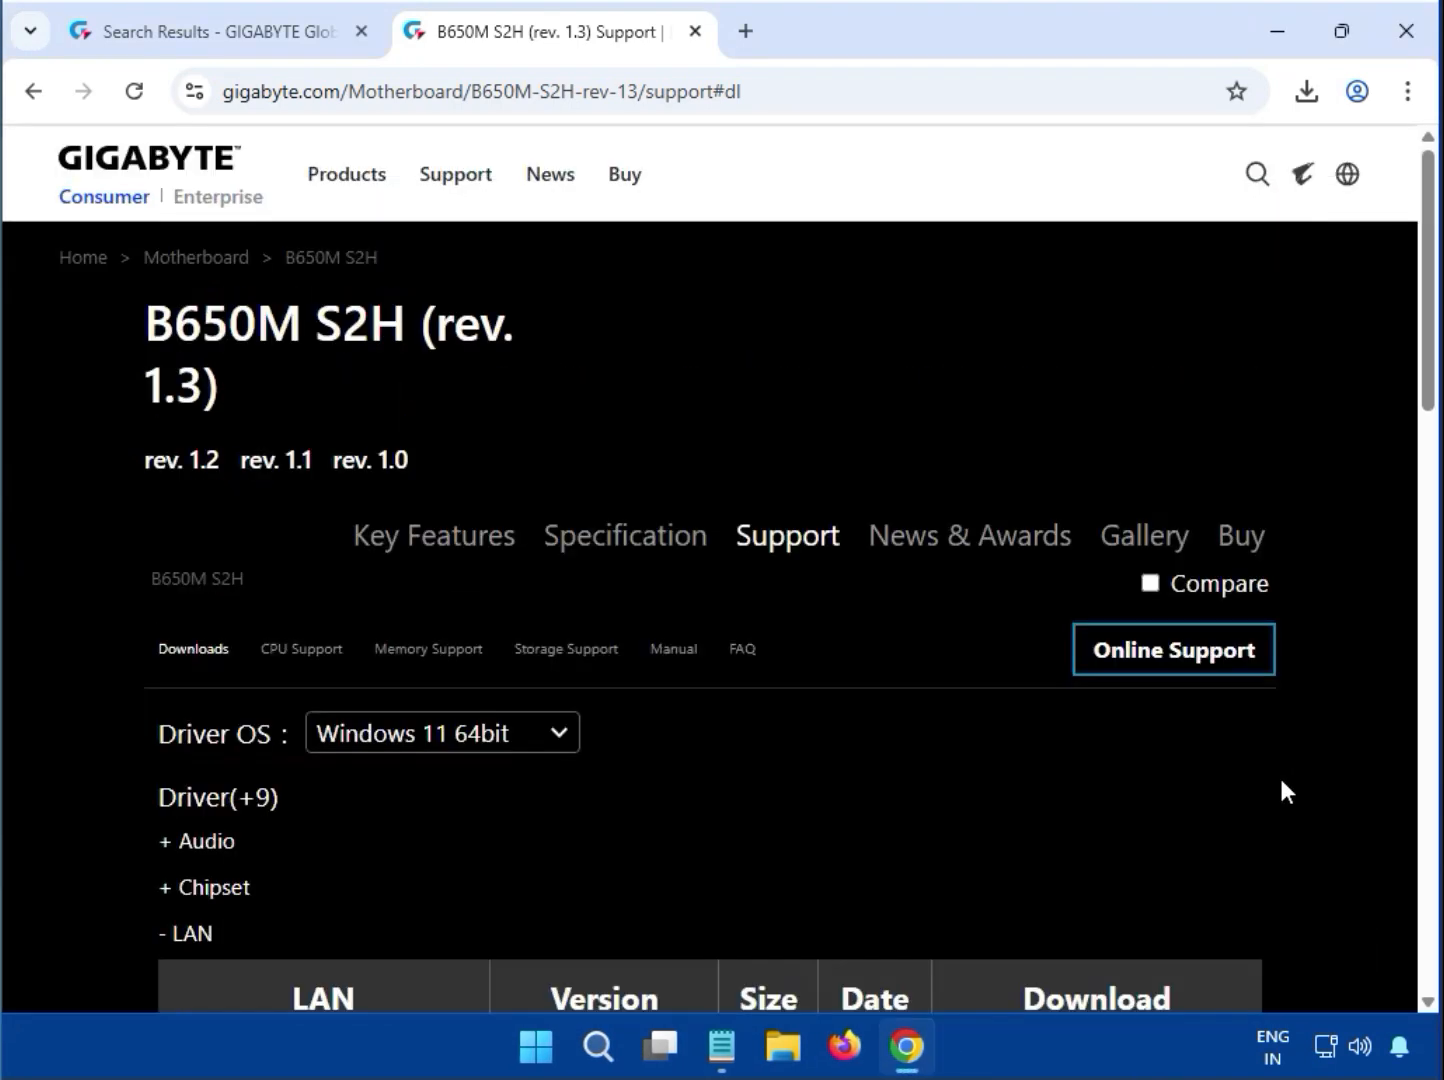